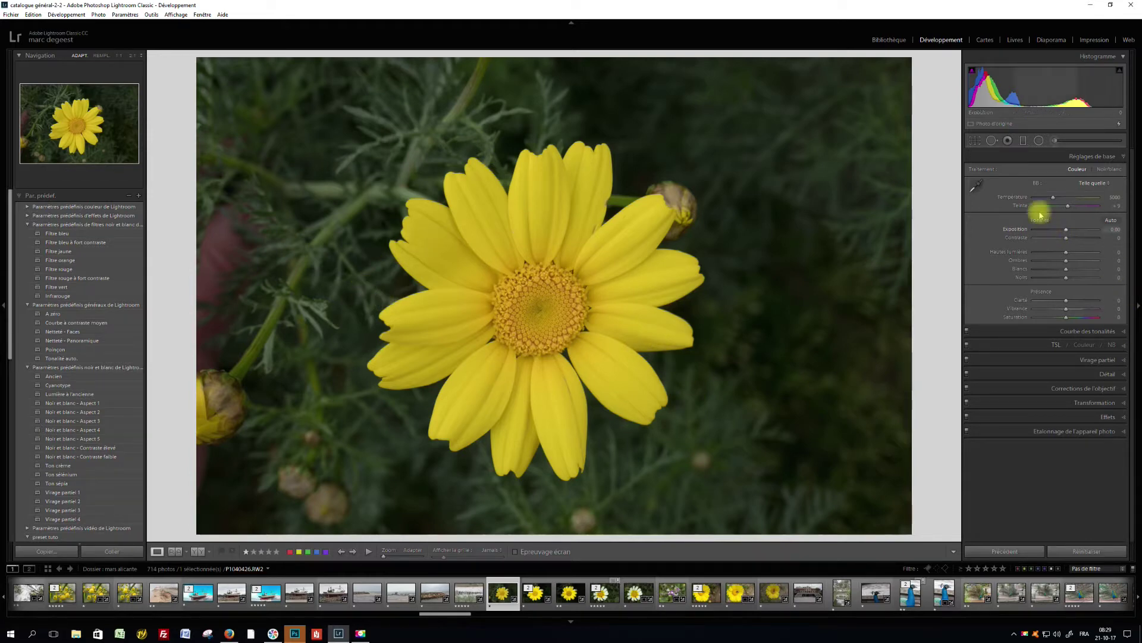
Paint over the flower with the adjustment brush and set its exposure to -2.40, turning automatic masking off for the last stroke
click(1054, 141)
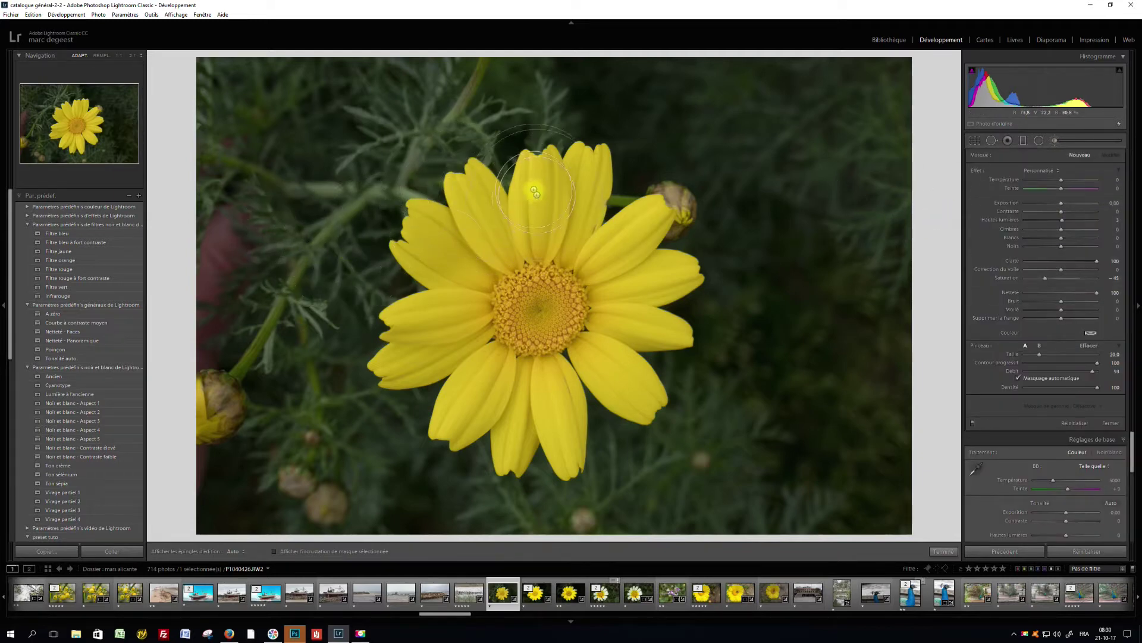
key(h)
mouse_move(453, 216)
mouse_down()
mouse_move(464, 170)
mouse_move(429, 360)
mouse_move(380, 339)
mouse_move(509, 419)
mouse_move(548, 470)
mouse_up()
mouse_move(674, 370)
mouse_down()
mouse_move(667, 318)
mouse_move(616, 300)
mouse_up()
drag(1063, 205, 1042, 203)
key(h)
mouse_move(551, 256)
mouse_down()
mouse_move(550, 177)
mouse_move(599, 179)
mouse_move(563, 143)
mouse_move(633, 240)
mouse_move(663, 242)
mouse_move(704, 333)
mouse_move(512, 446)
mouse_move(544, 454)
mouse_move(377, 362)
mouse_move(449, 198)
mouse_move(406, 232)
mouse_move(536, 162)
mouse_move(499, 171)
mouse_move(554, 160)
mouse_move(673, 262)
mouse_move(439, 203)
mouse_move(395, 416)
mouse_move(591, 447)
mouse_move(668, 244)
mouse_move(495, 314)
mouse_up()
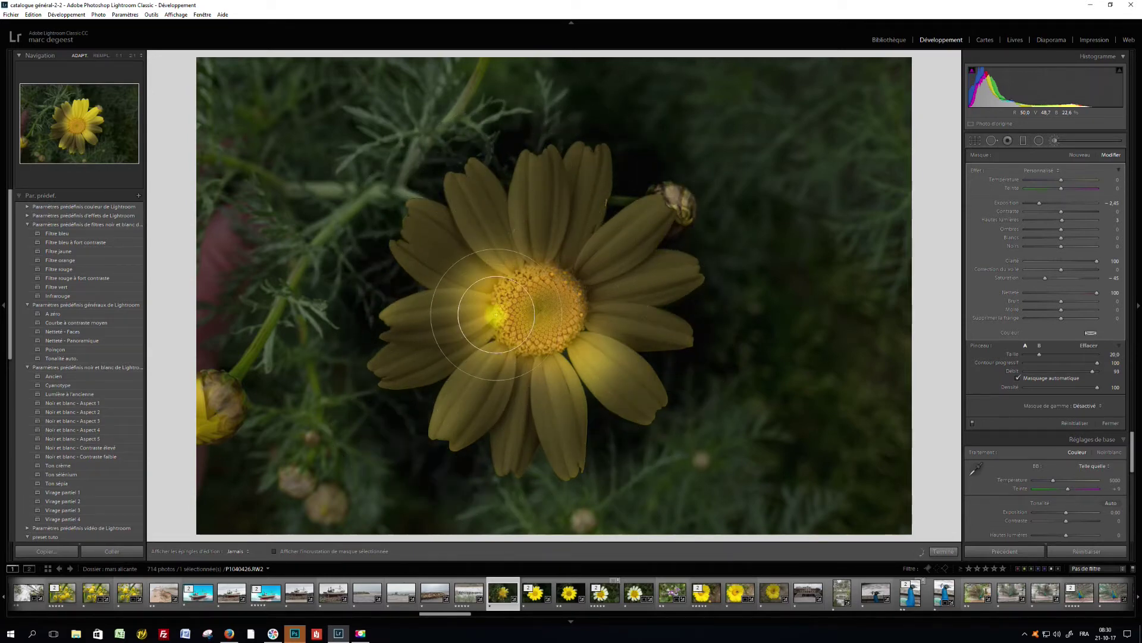
click(1017, 378)
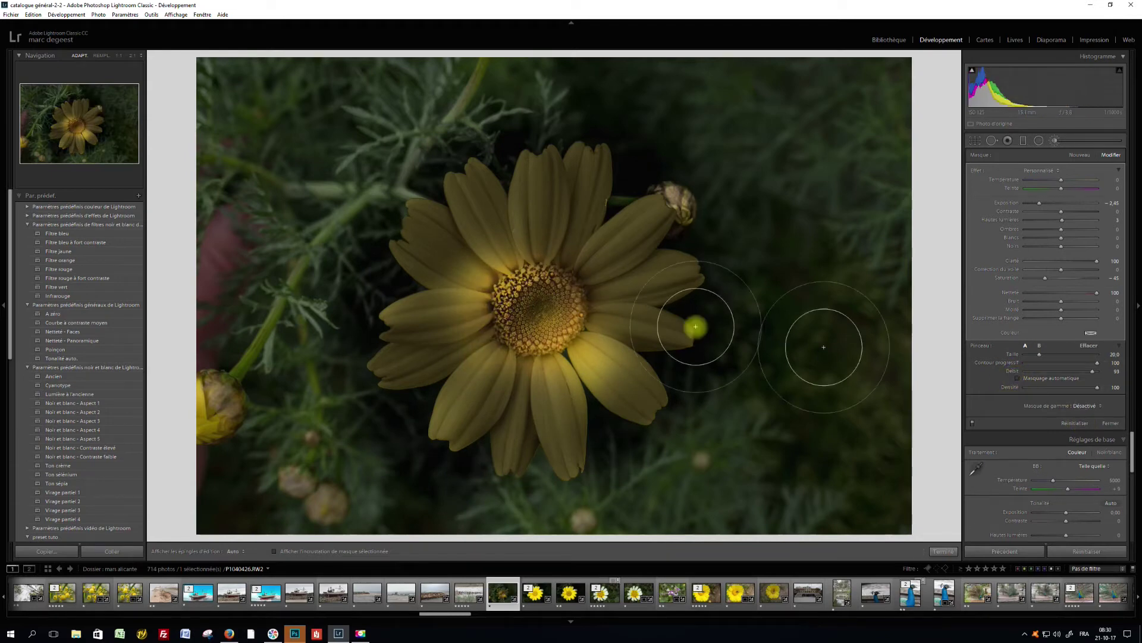
mouse_move(485, 309)
mouse_down()
mouse_move(560, 280)
mouse_move(538, 272)
mouse_move(504, 331)
mouse_move(451, 315)
mouse_move(514, 248)
mouse_move(560, 262)
mouse_move(522, 305)
mouse_move(457, 248)
mouse_move(570, 286)
mouse_move(512, 305)
mouse_move(615, 272)
mouse_move(609, 263)
mouse_move(671, 223)
mouse_move(548, 231)
mouse_move(439, 343)
mouse_move(433, 385)
mouse_move(512, 453)
mouse_move(607, 392)
mouse_move(660, 292)
mouse_move(649, 224)
mouse_move(567, 188)
mouse_move(468, 225)
mouse_up()
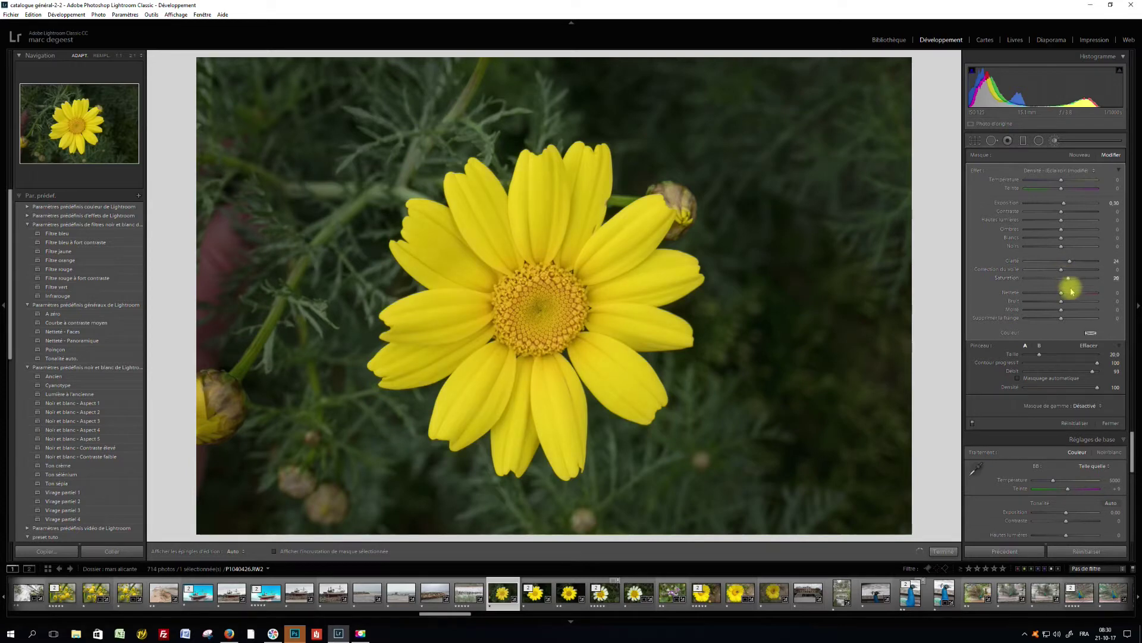
Set the brush adjustment's sharpness to 71 and exposure to 0.95, extending the painted area beyond the flower's upper petals
drag(1062, 296, 1093, 292)
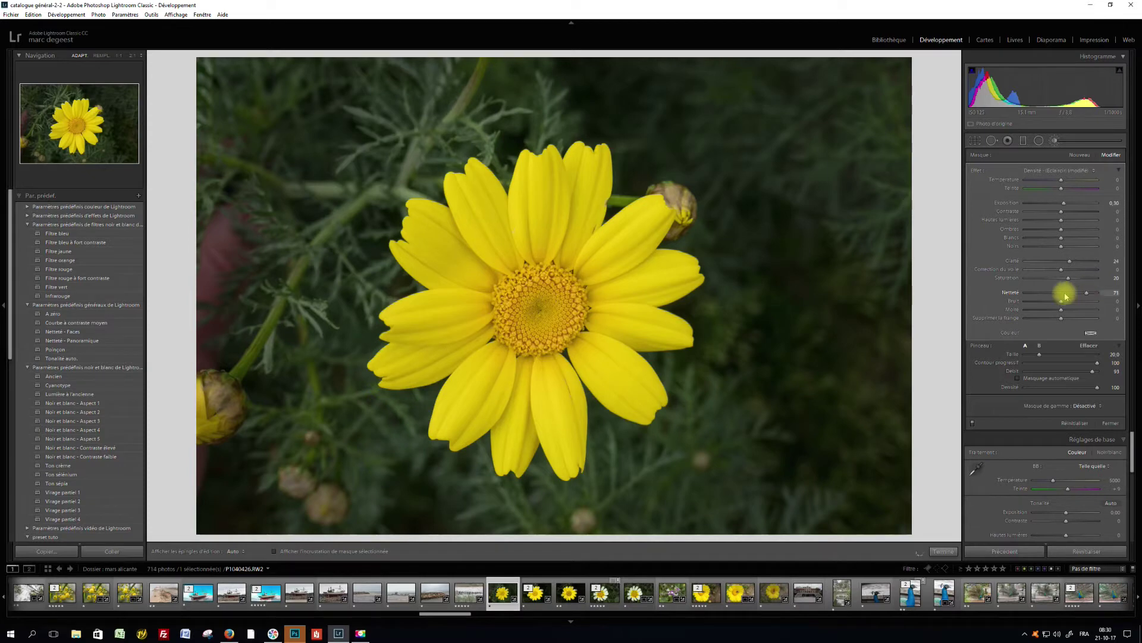
click(505, 143)
mouse_move(504, 143)
mouse_down()
mouse_move(371, 224)
mouse_move(451, 354)
mouse_move(699, 326)
mouse_move(563, 126)
mouse_move(415, 192)
mouse_move(411, 208)
mouse_move(428, 141)
mouse_move(400, 157)
mouse_move(632, 170)
mouse_move(737, 248)
mouse_move(407, 137)
mouse_move(362, 263)
mouse_move(413, 406)
mouse_move(645, 452)
mouse_move(597, 125)
mouse_up()
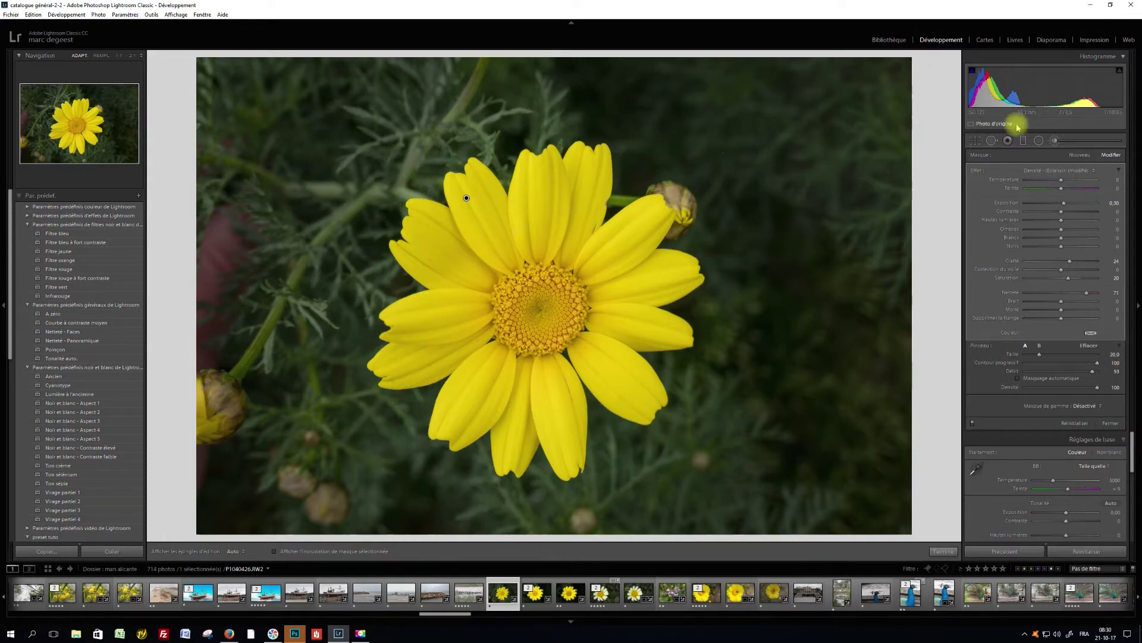
click(1063, 203)
drag(1075, 205, 1070, 206)
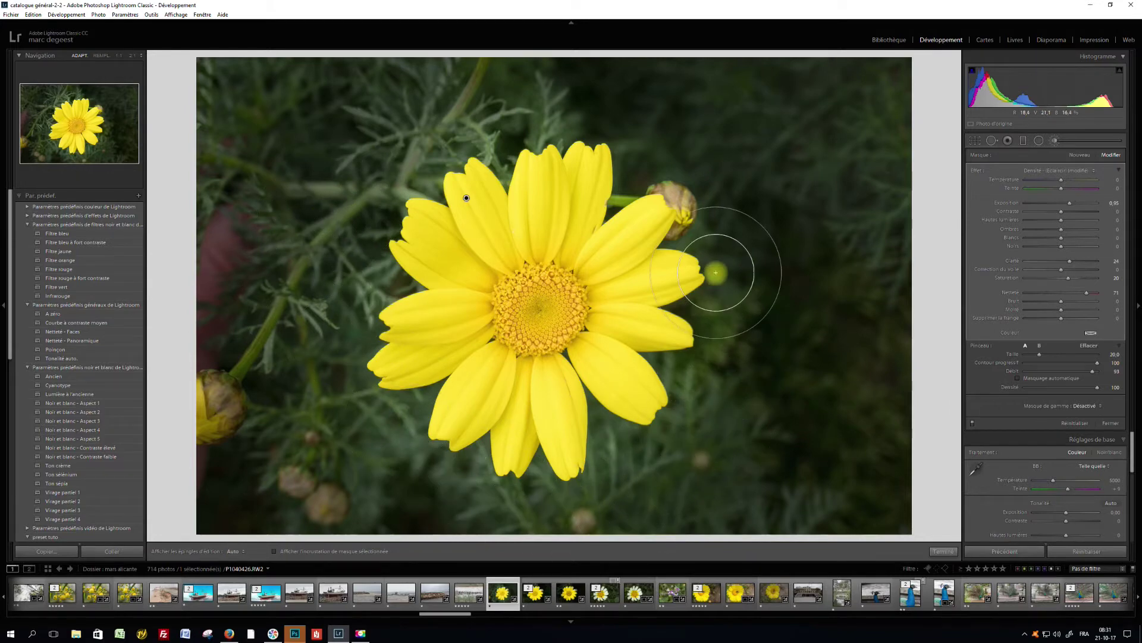
Apply a Couleur range mask to the brush adjustment and sample an area of the yellow flower
click(1101, 407)
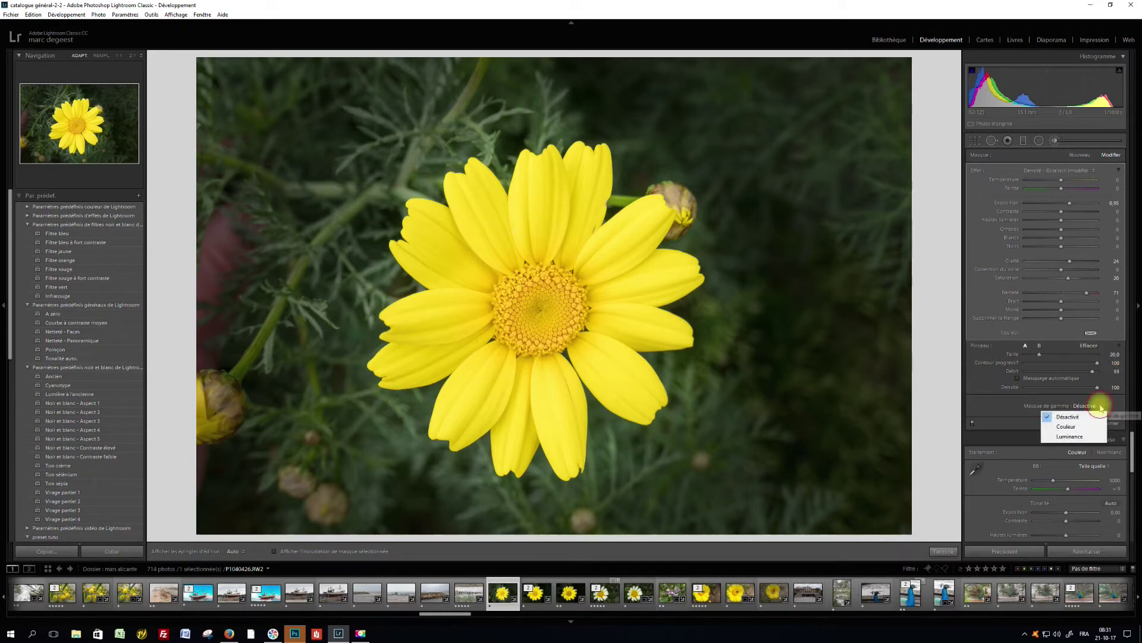
click(1067, 426)
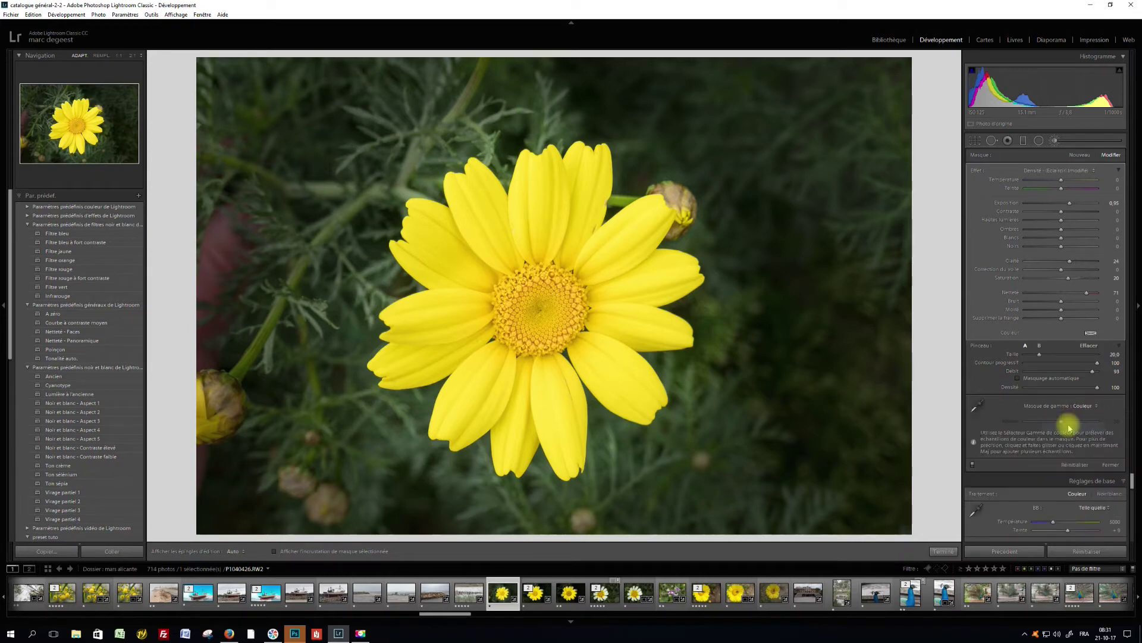
click(977, 409)
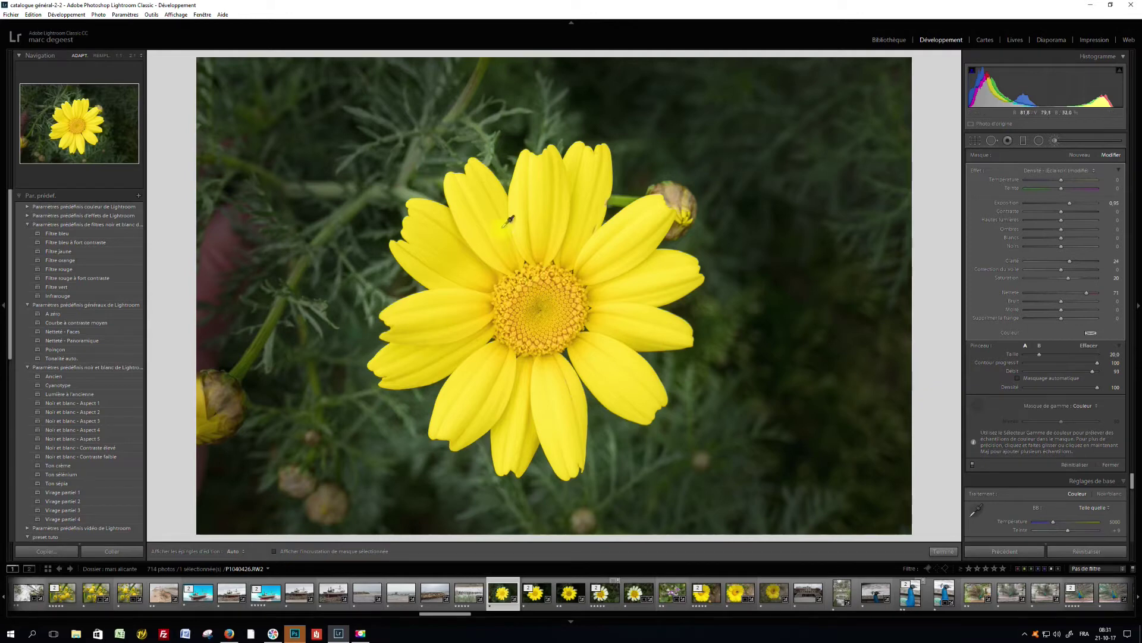
drag(486, 224, 503, 370)
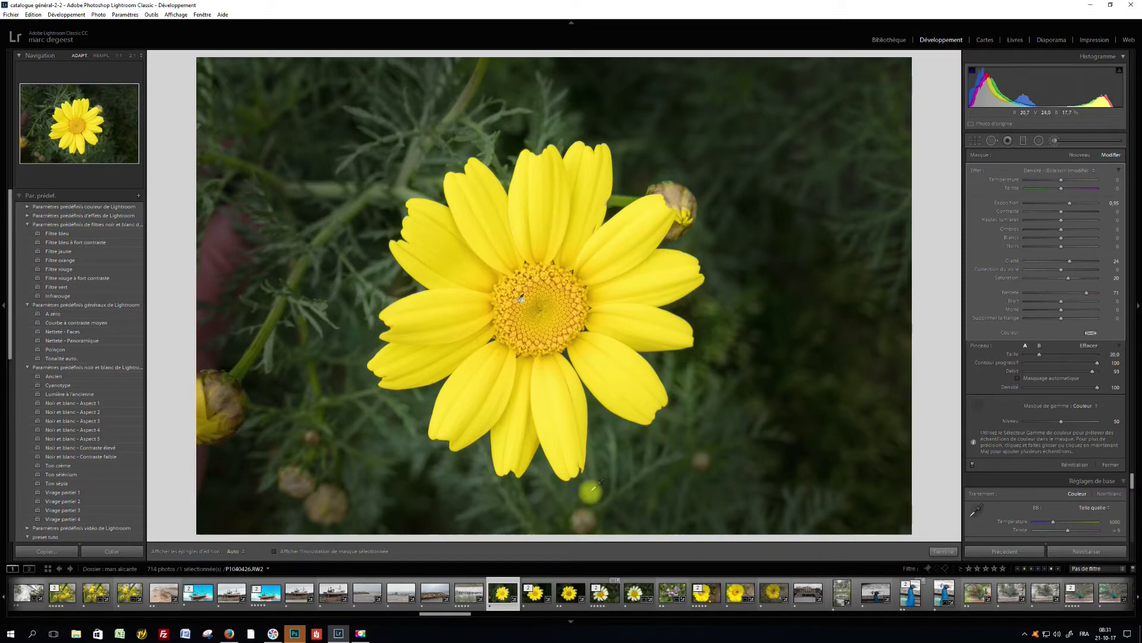
Show the mask overlay and resample the range mask colour from a single yellow petal, comparing with the overlay off
click(275, 551)
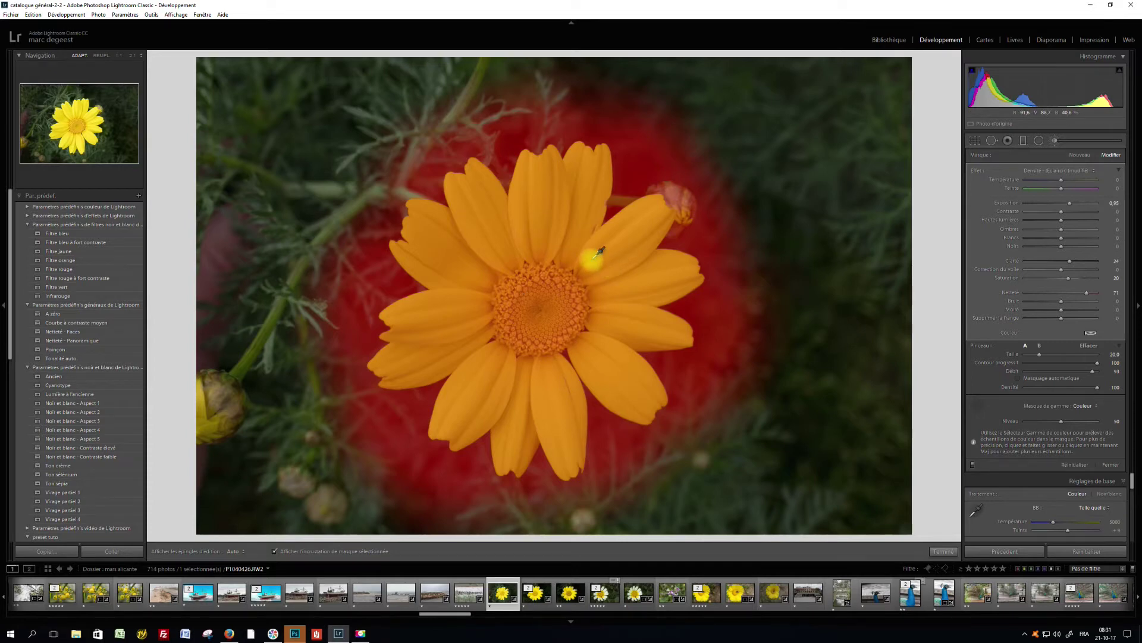
click(600, 252)
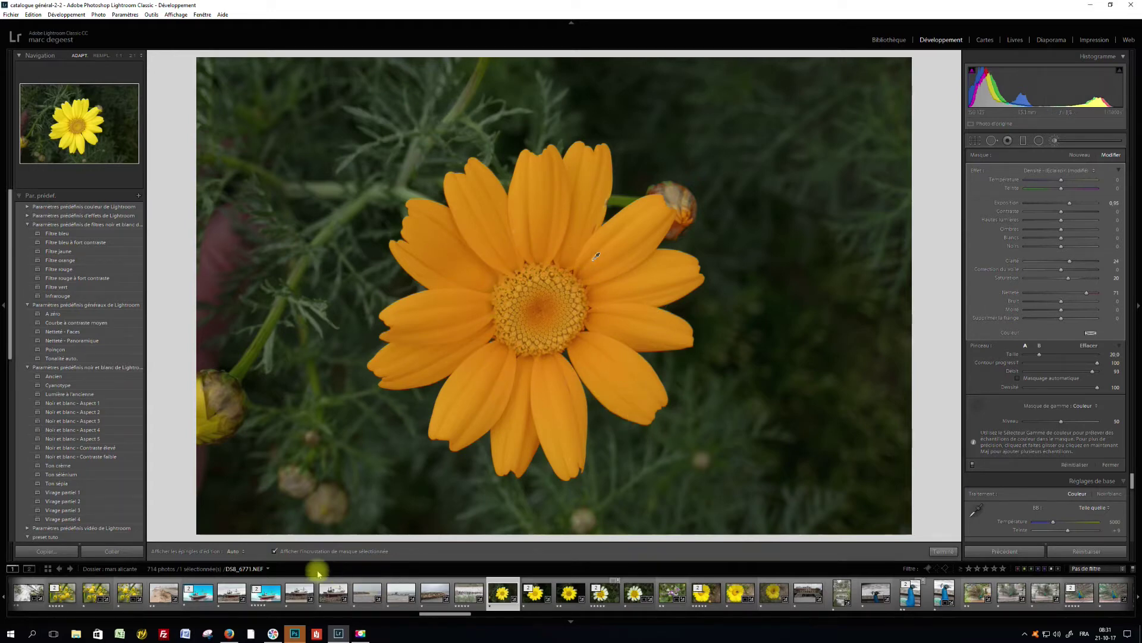
click(276, 553)
click(276, 554)
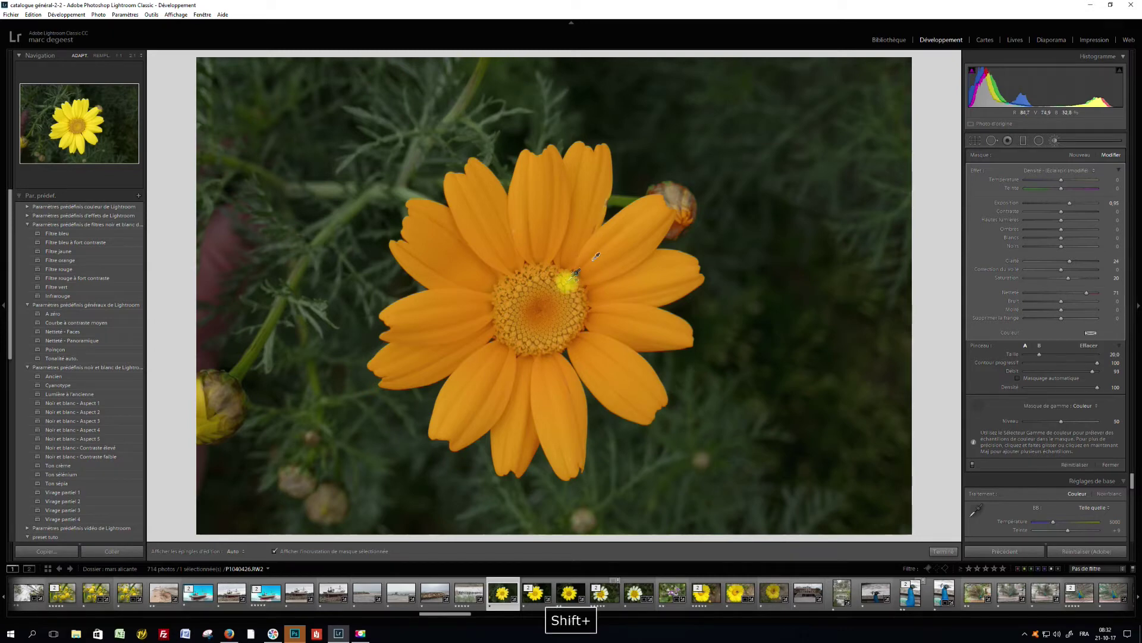
Add colour samples from the flower's central disc to the range mask, and reset the brush adjustments
shift+click(572, 275)
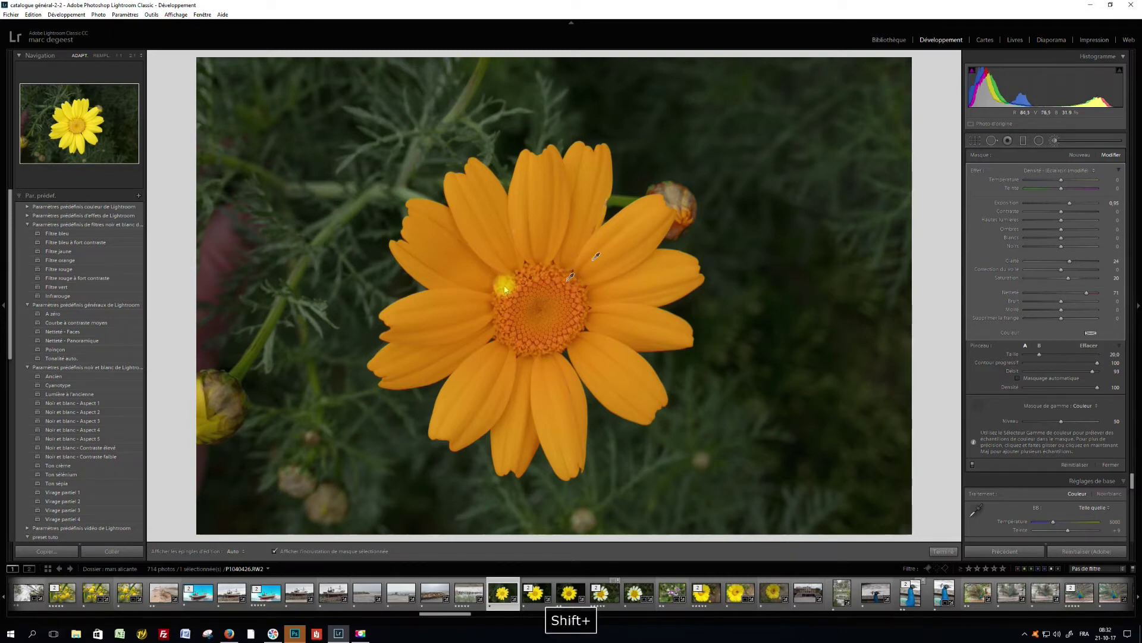
shift+click(508, 311)
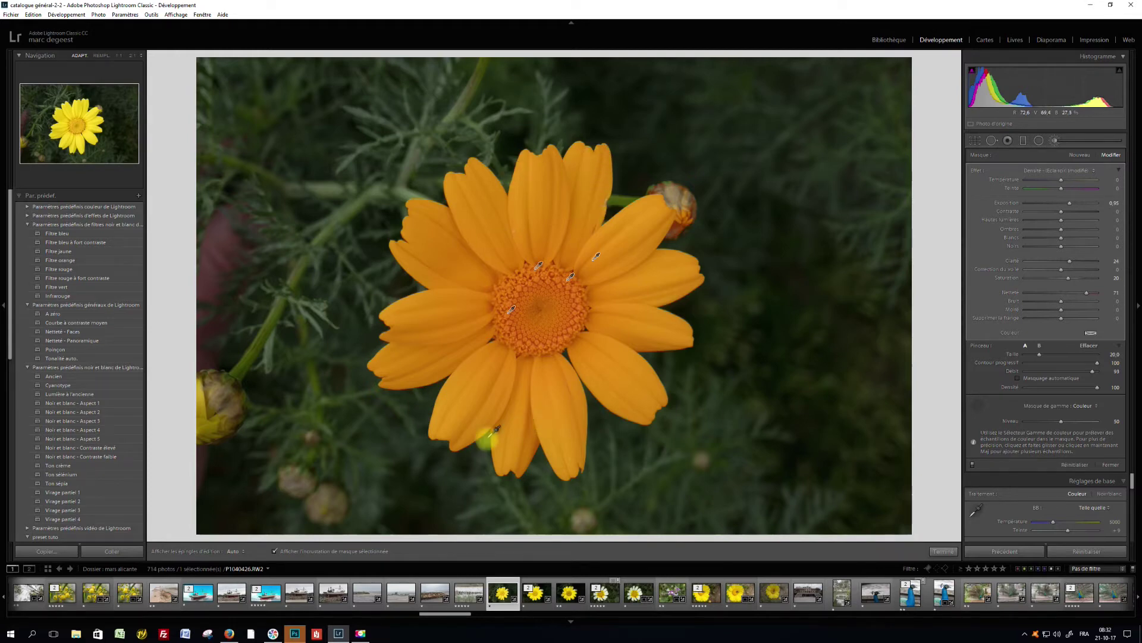
click(274, 552)
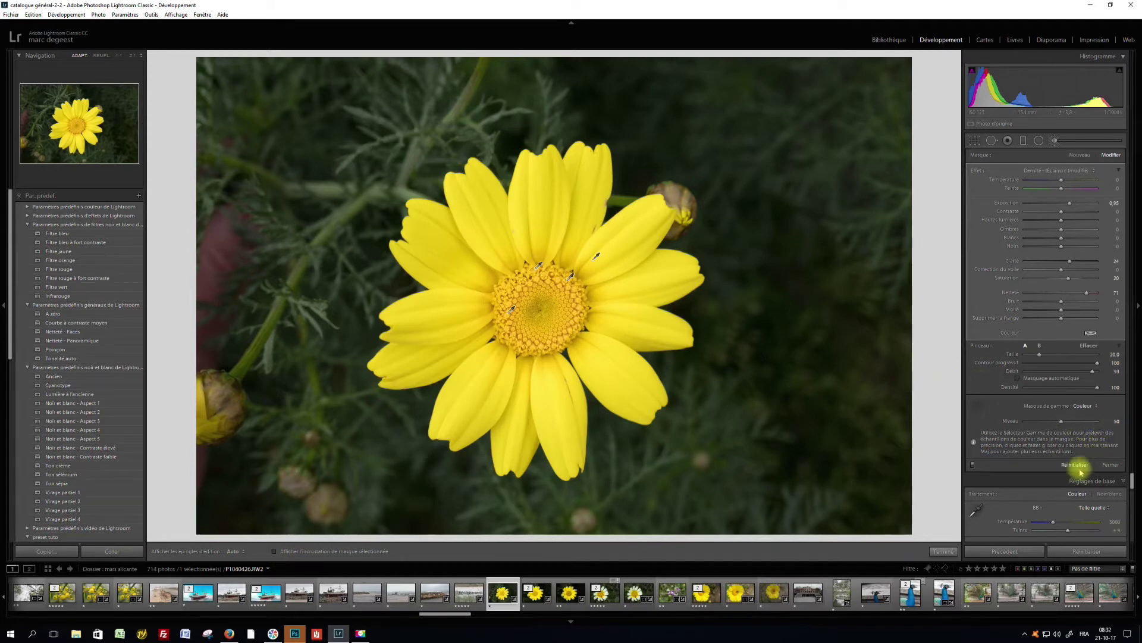
click(1075, 464)
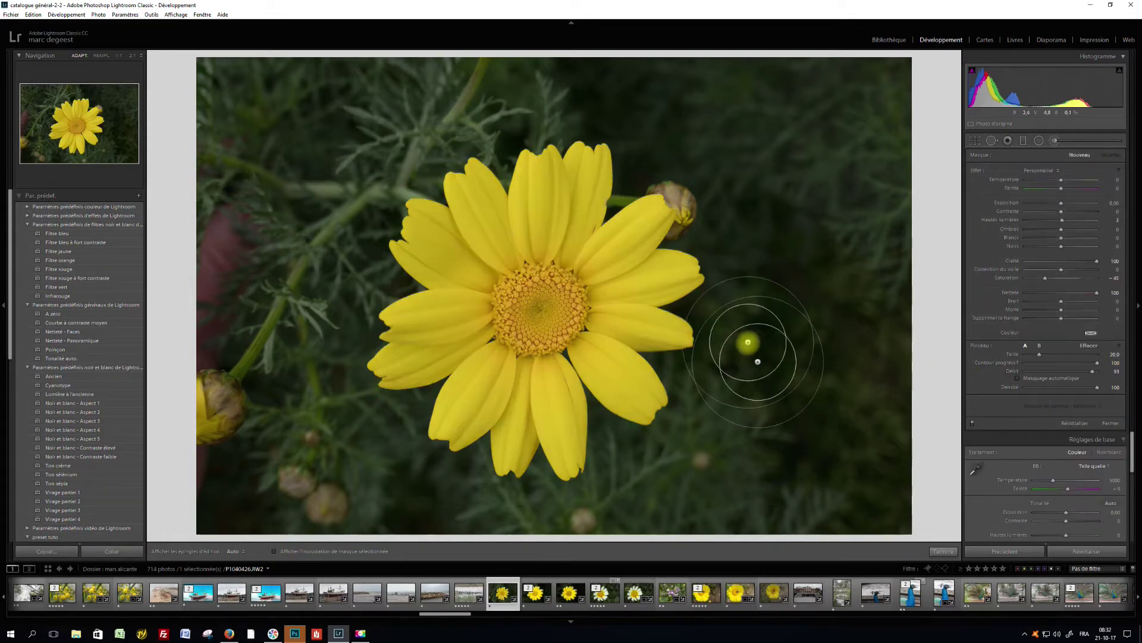
Draw an elliptical radial filter around the yellow flower, then resize and centre it to enclose the petals
click(1041, 141)
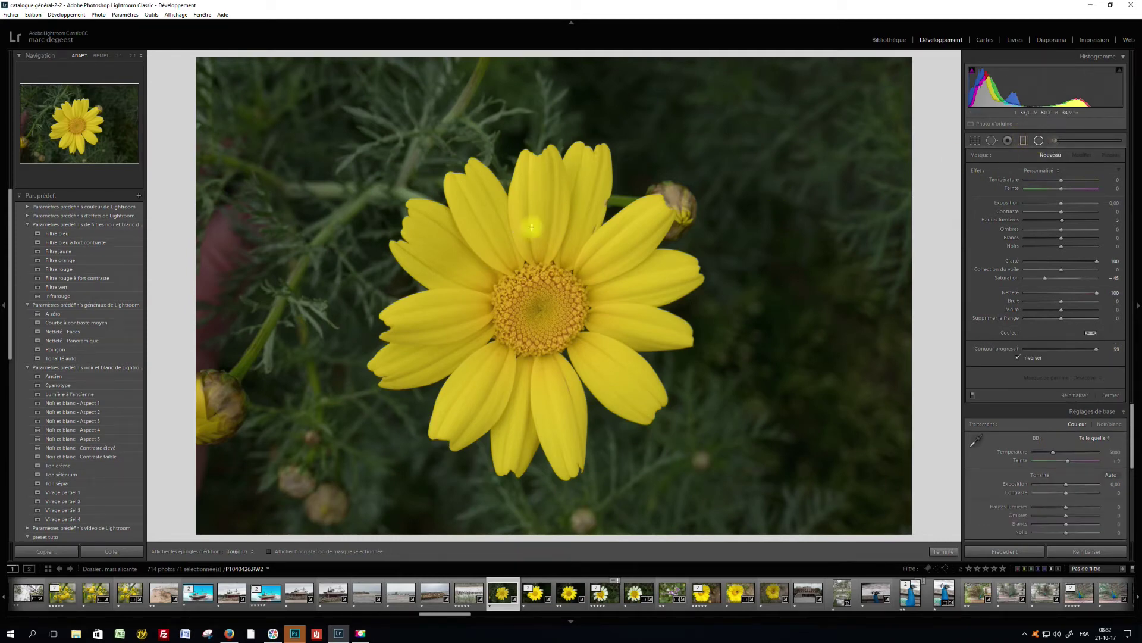
drag(387, 200, 601, 333)
drag(375, 214, 500, 307)
drag(528, 176, 528, 128)
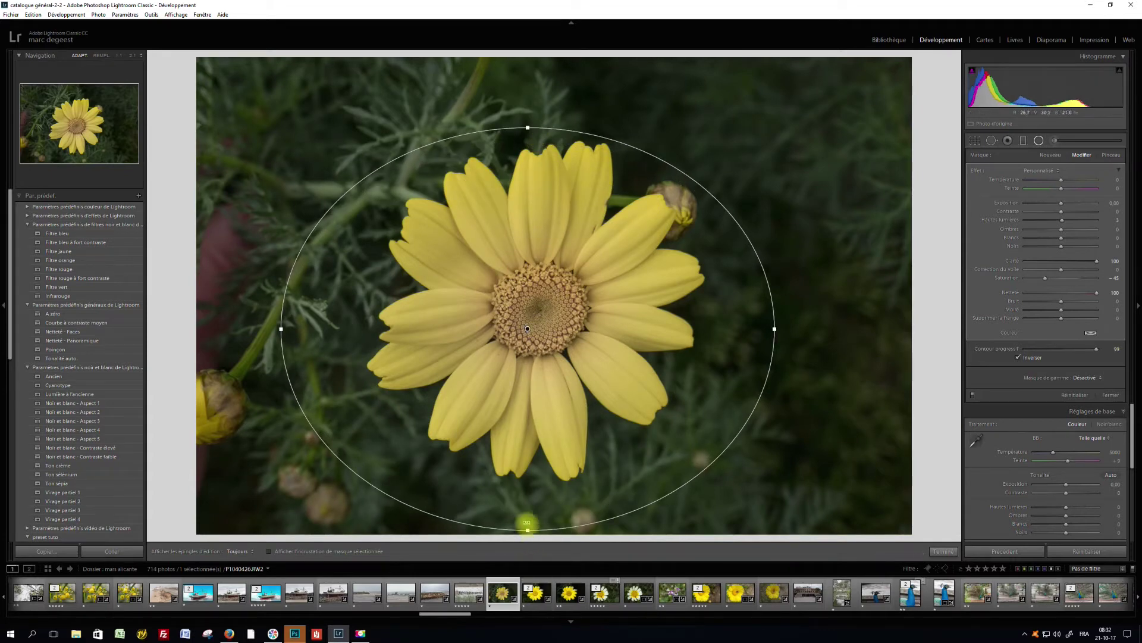
drag(528, 518, 531, 510)
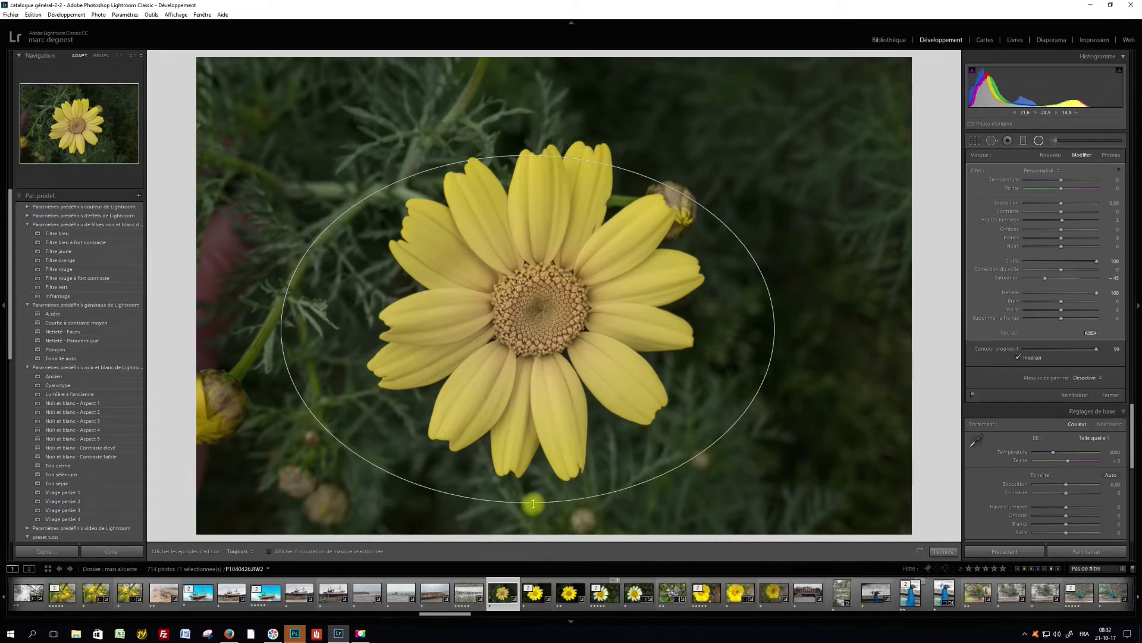
drag(531, 437, 544, 419)
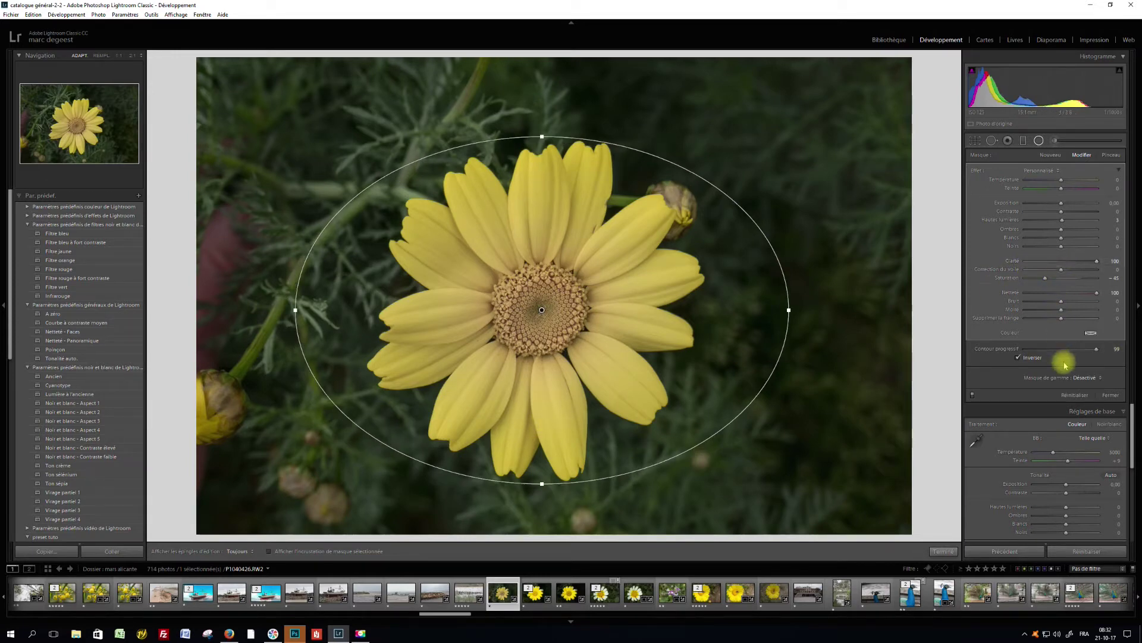
Apply a Couleur range mask to the radial filter and sample colours from the petals and the edge of the central disc
click(1099, 379)
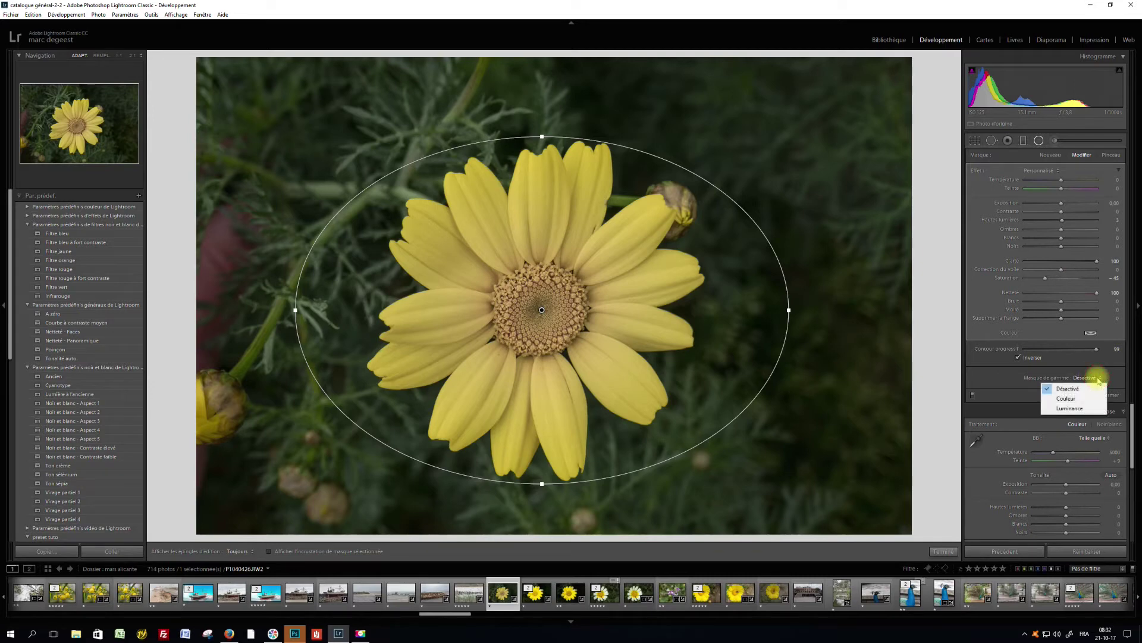
click(1076, 403)
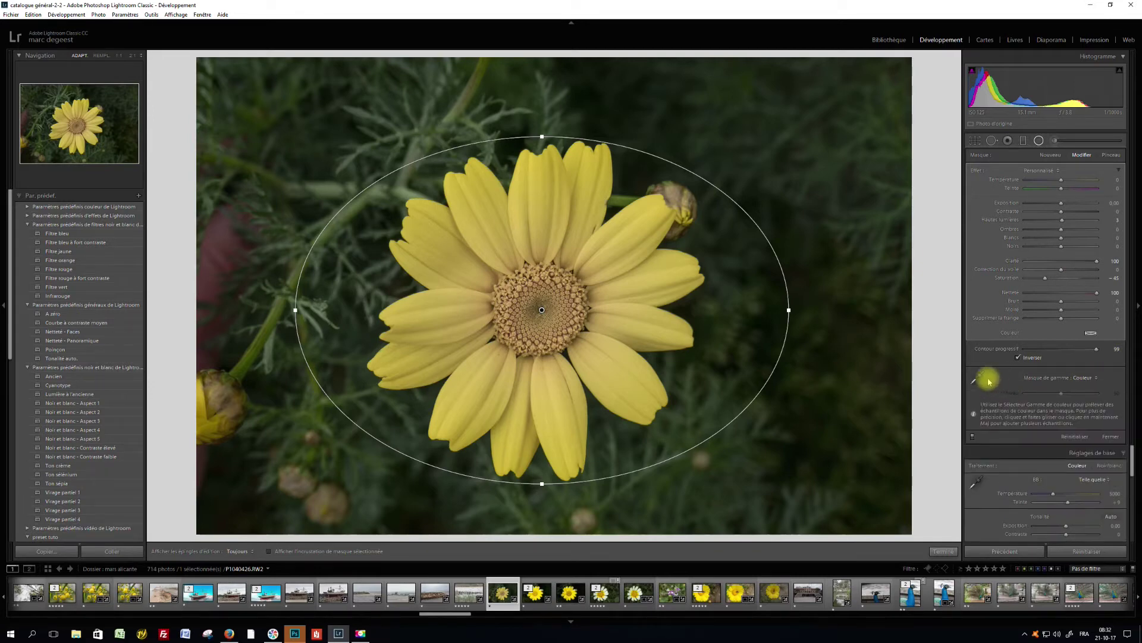
click(979, 377)
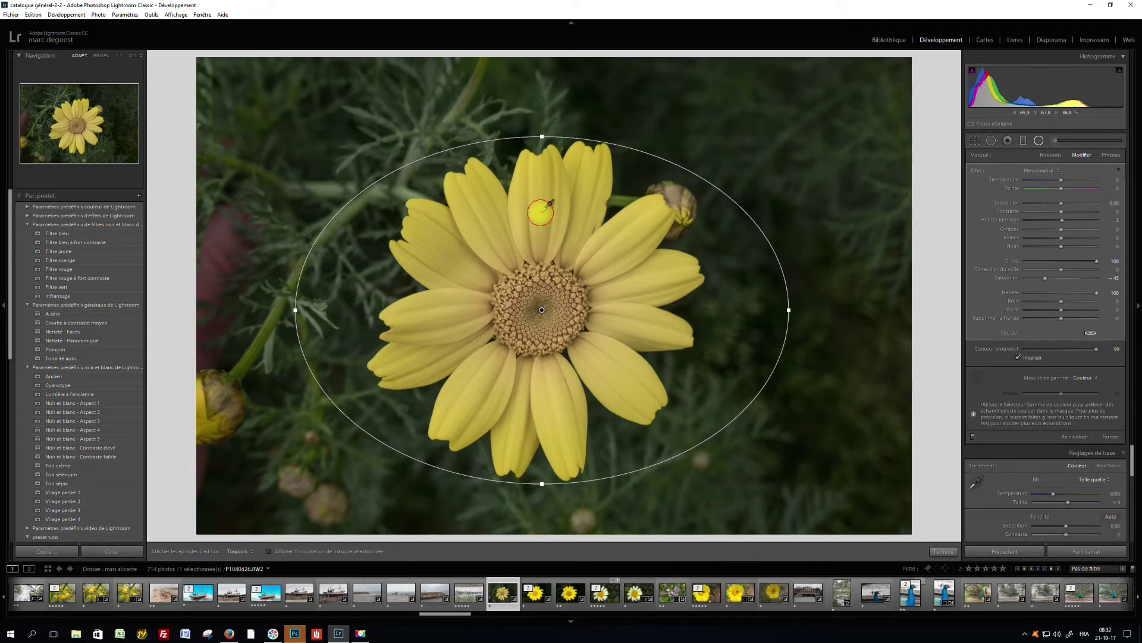
click(583, 237)
click(606, 257)
click(619, 287)
click(575, 299)
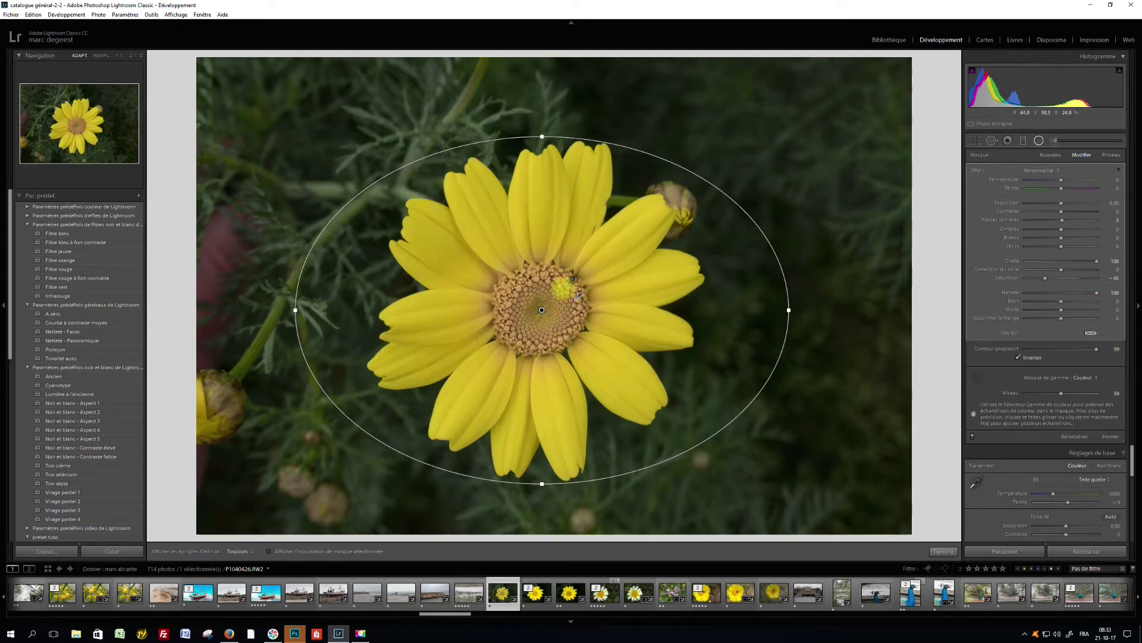
Add several colour samples from petals around the flower to the radial filter's range mask
shift+click(552, 222)
shift+click(468, 261)
shift+click(466, 417)
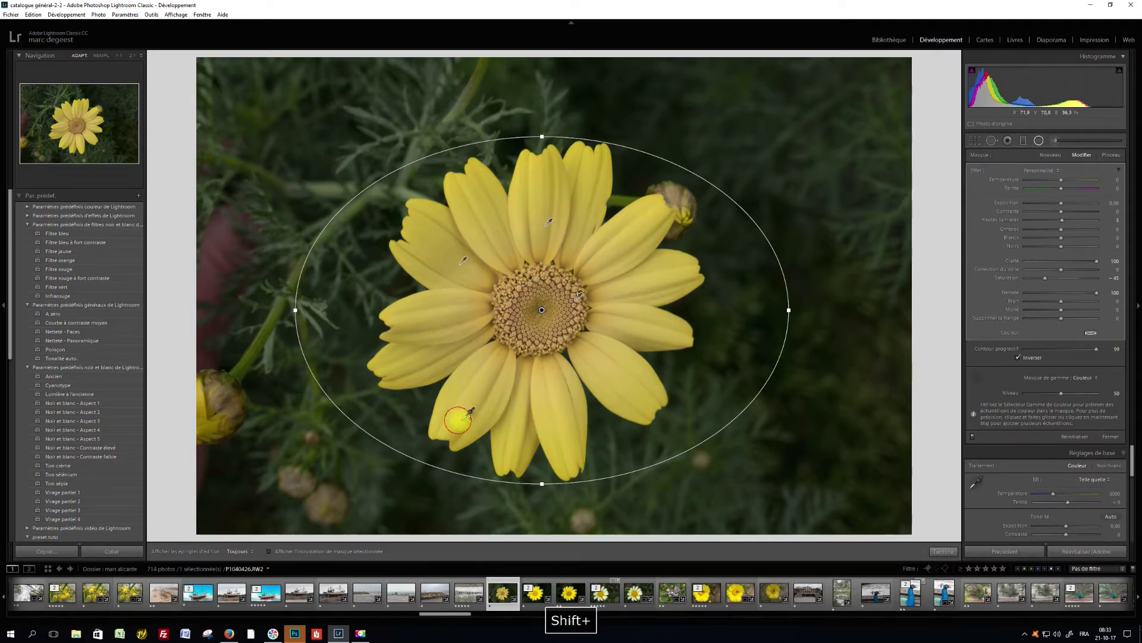
shift+click(515, 454)
shift+click(572, 453)
shift+click(654, 394)
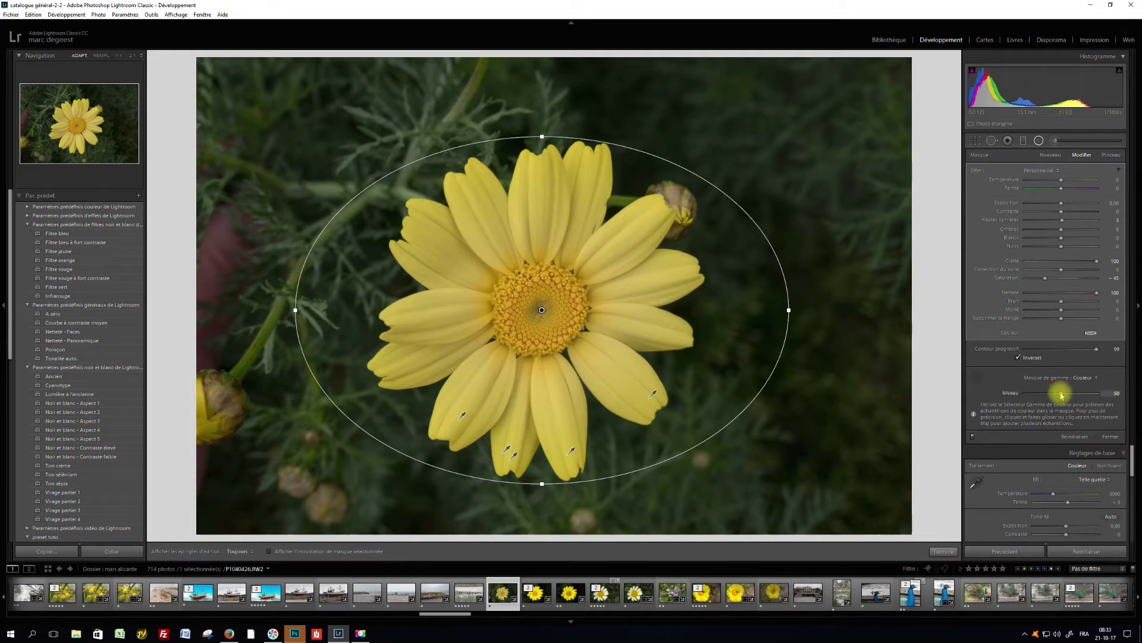
Adjust the colour range level to 48 with the mask overlay shown, and reset the radial filter
mouse_move(1073, 393)
mouse_down()
mouse_move(1089, 391)
mouse_move(1058, 391)
mouse_up()
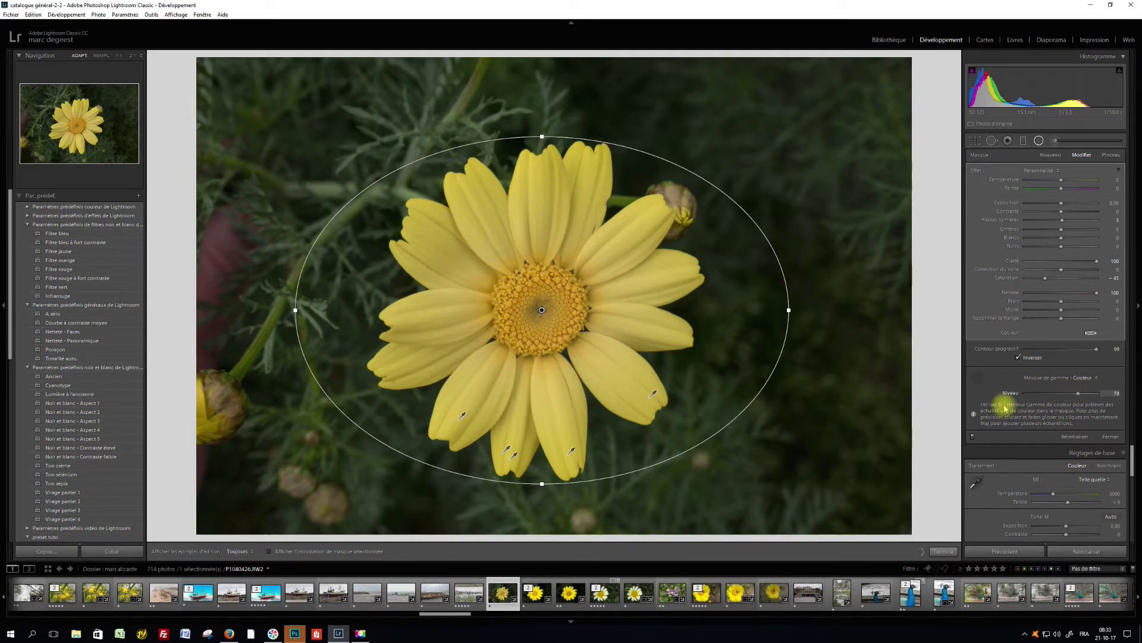
click(268, 552)
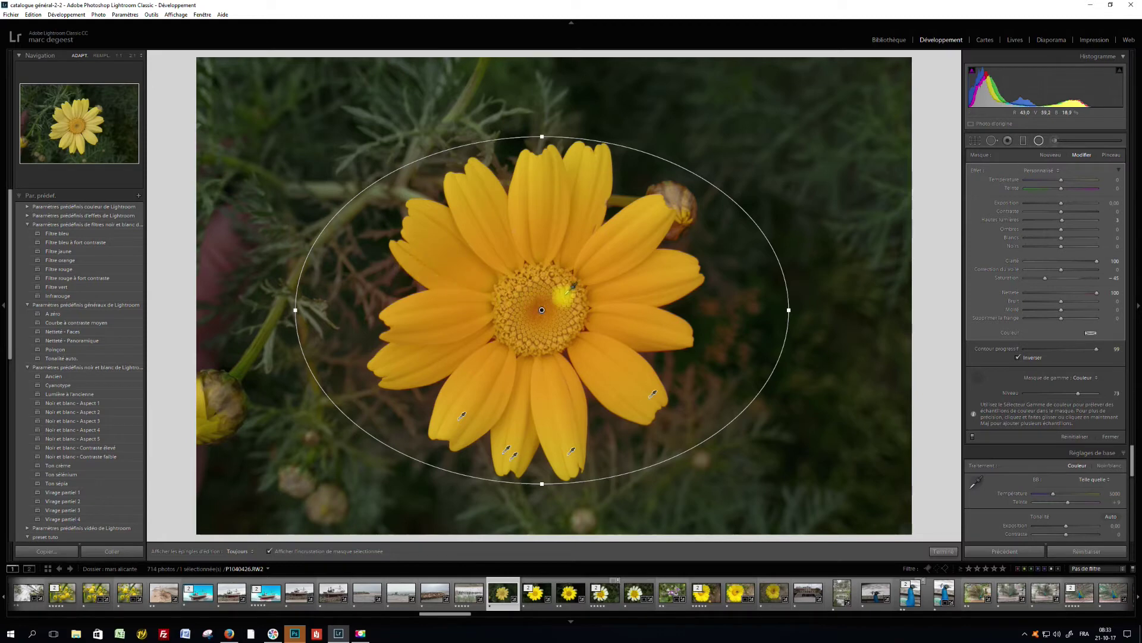
drag(1083, 395, 1063, 395)
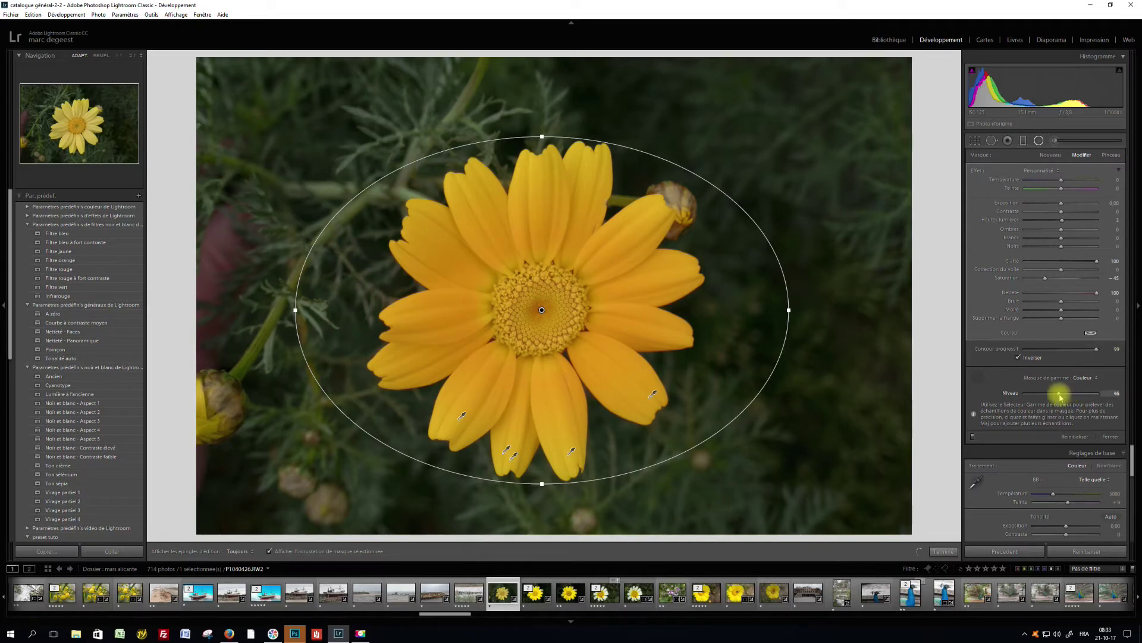
drag(1060, 395, 1061, 395)
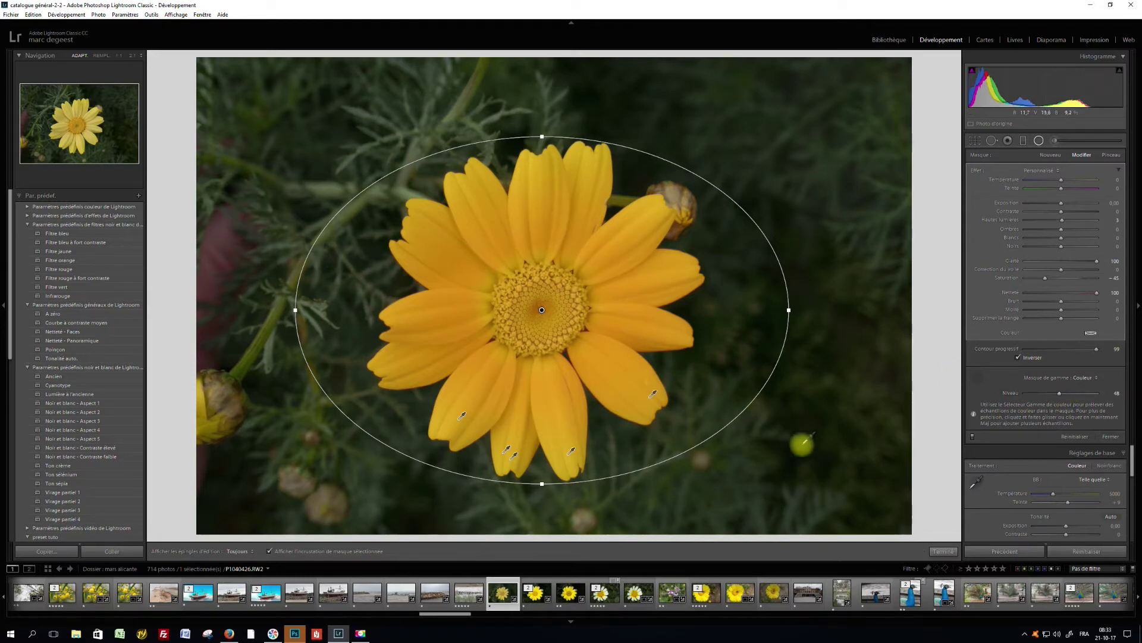
click(1082, 439)
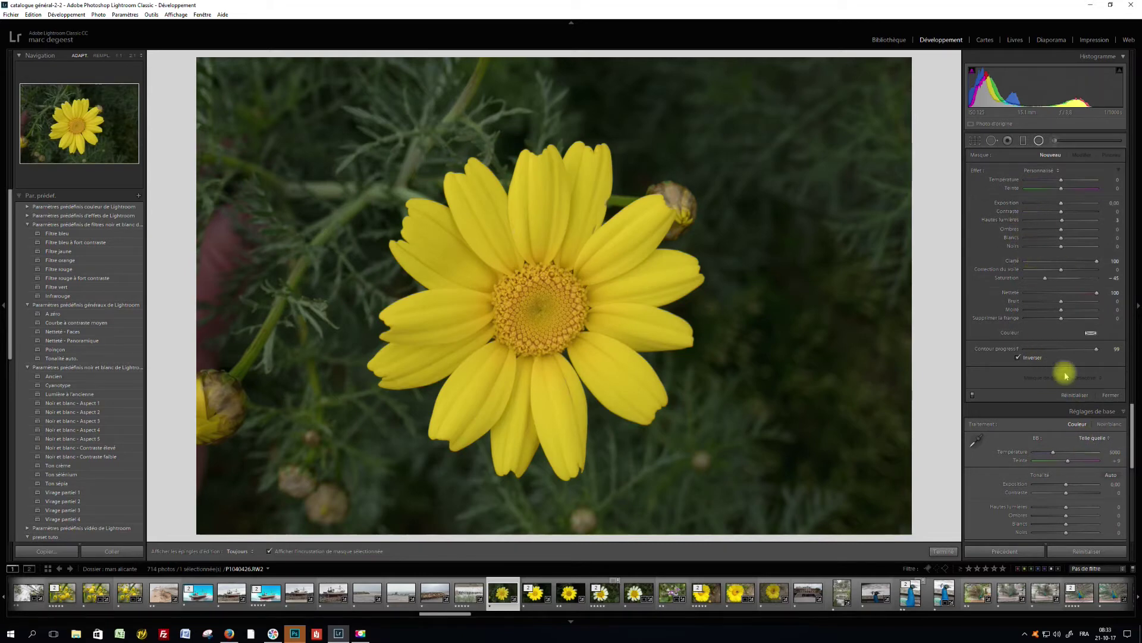
Set the radial filter's exposure to -1.40 and draw a wide ellipse around the yellow flower
drag(1063, 205, 1051, 205)
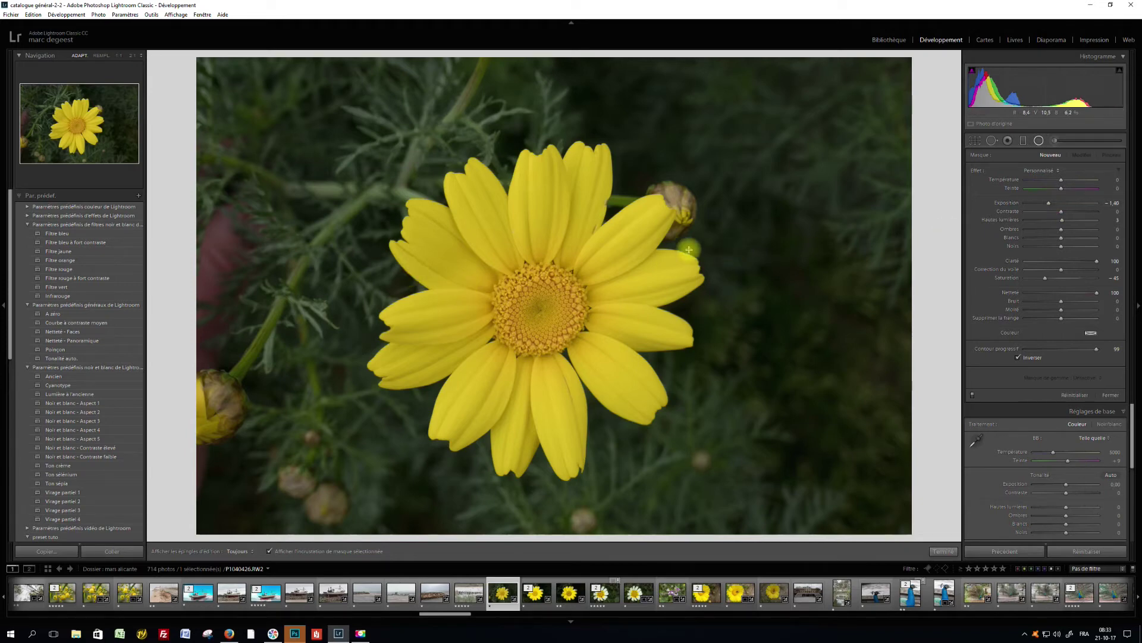
drag(418, 269, 683, 382)
drag(386, 199, 527, 316)
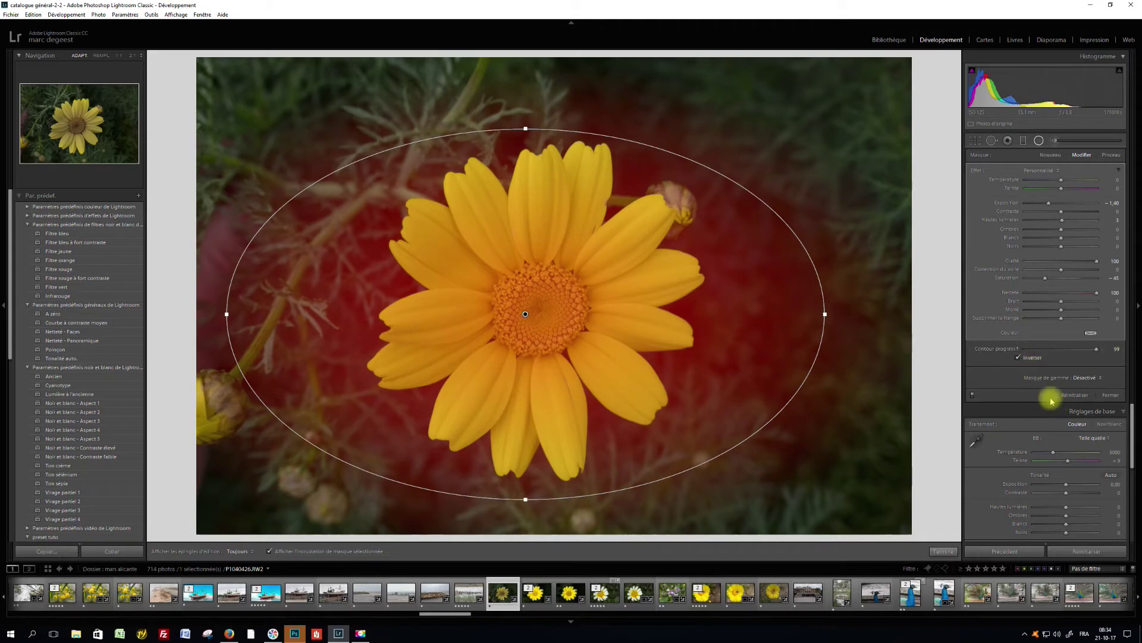
Apply a Couleur range mask to the radial filter and sample a rectangular area of petals just above and beside the central disc
click(1085, 379)
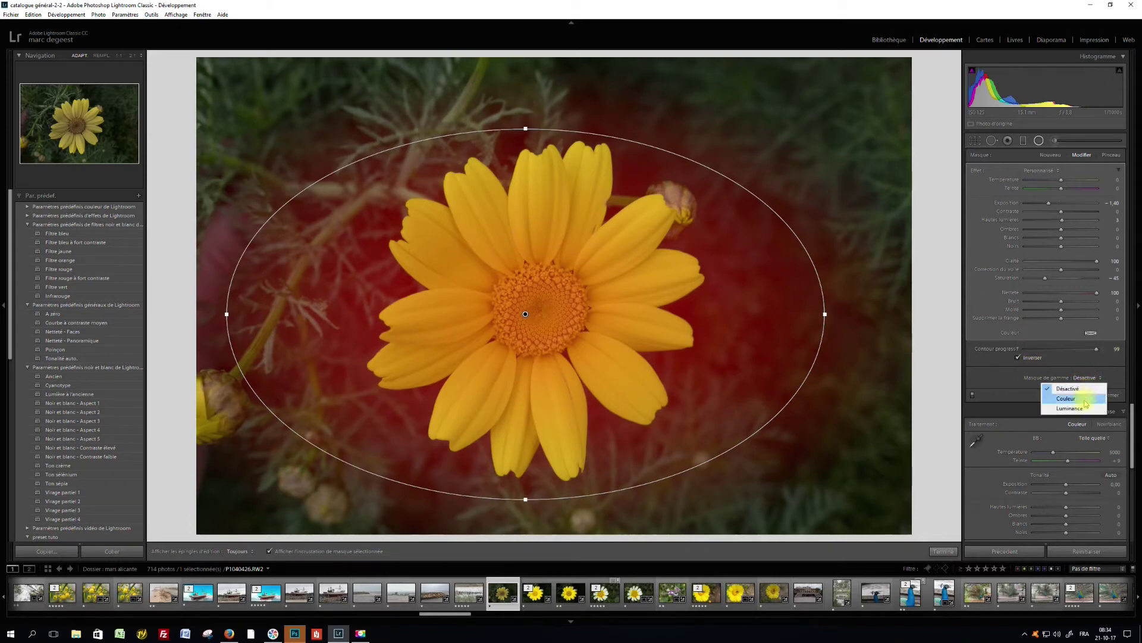
click(1085, 398)
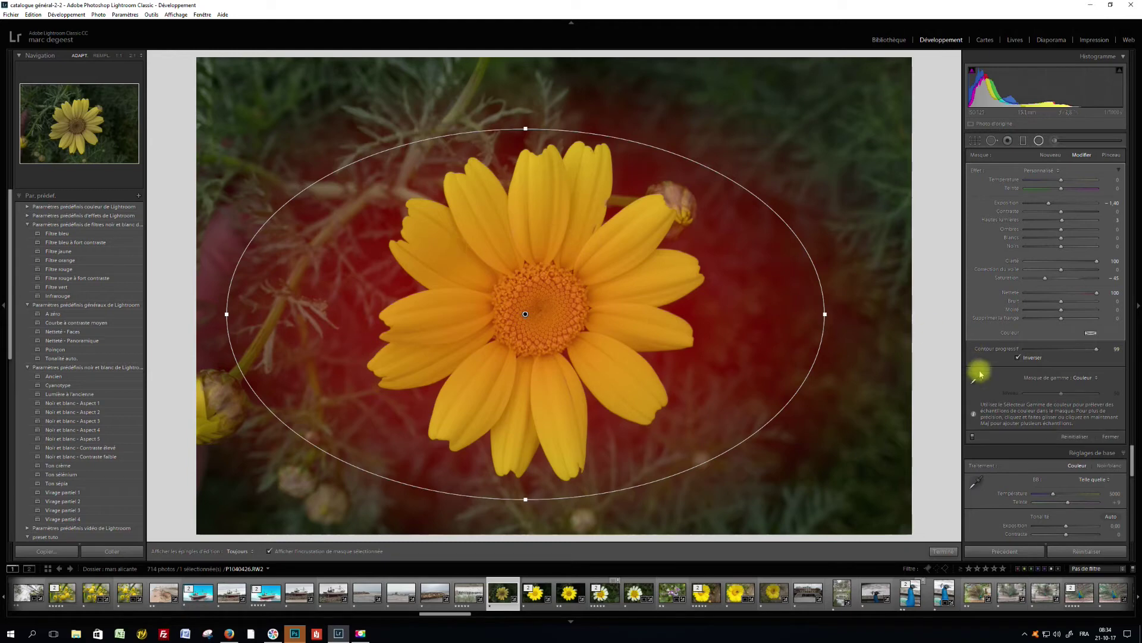
drag(464, 198, 505, 264)
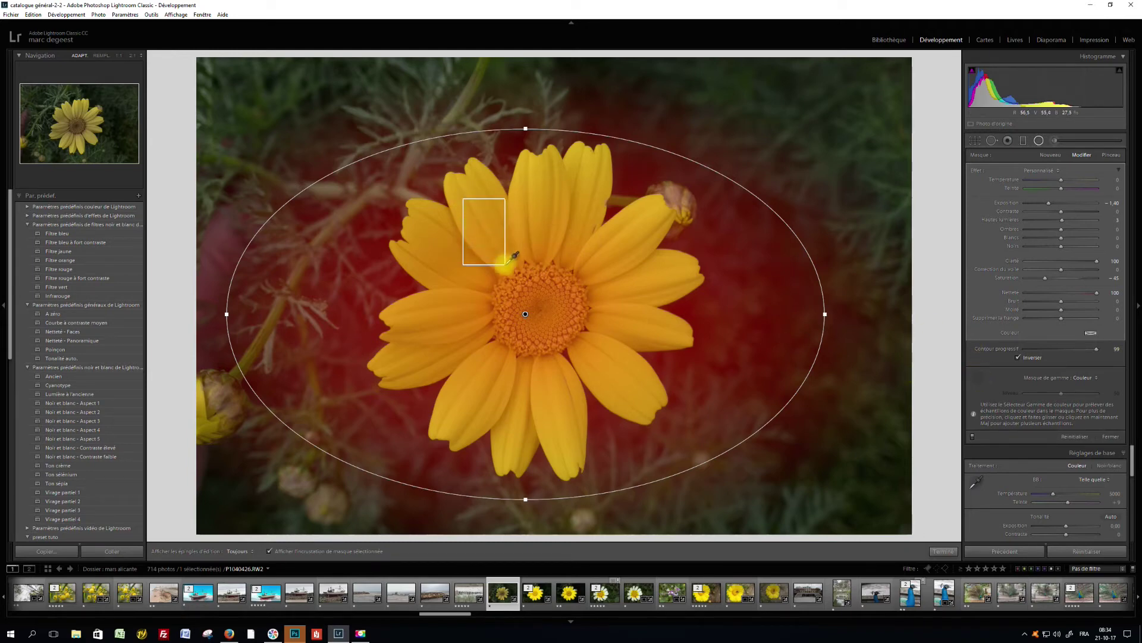
drag(506, 264, 507, 265)
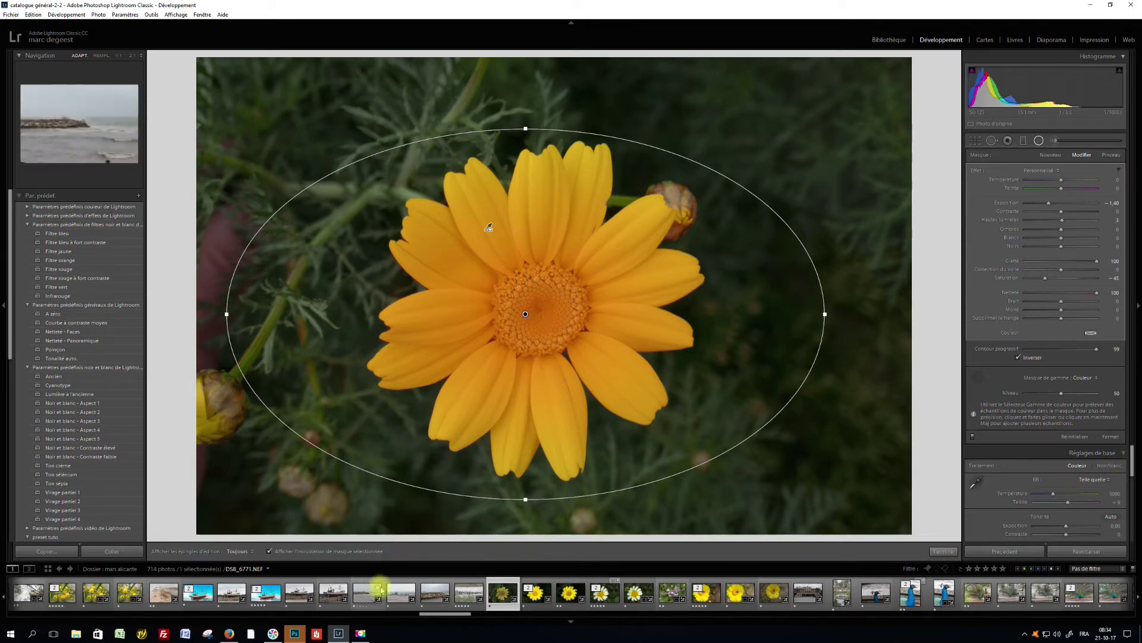
Open the photo of the tall white flower stalk against blue sky and place a graduated filter across it near the horizon
drag(446, 618, 514, 627)
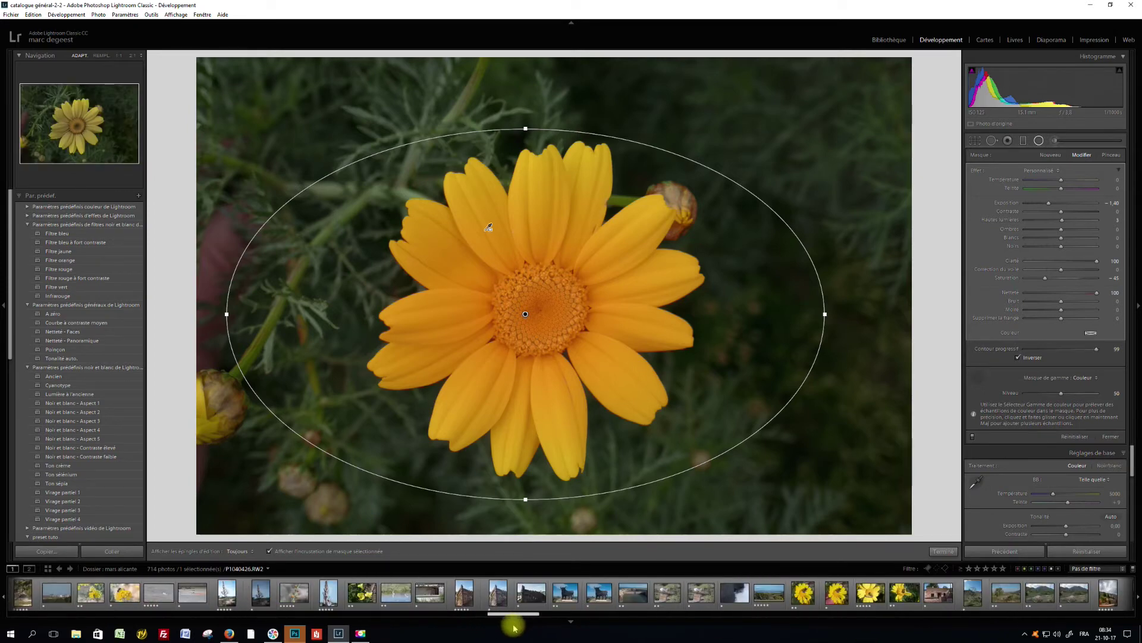
click(328, 593)
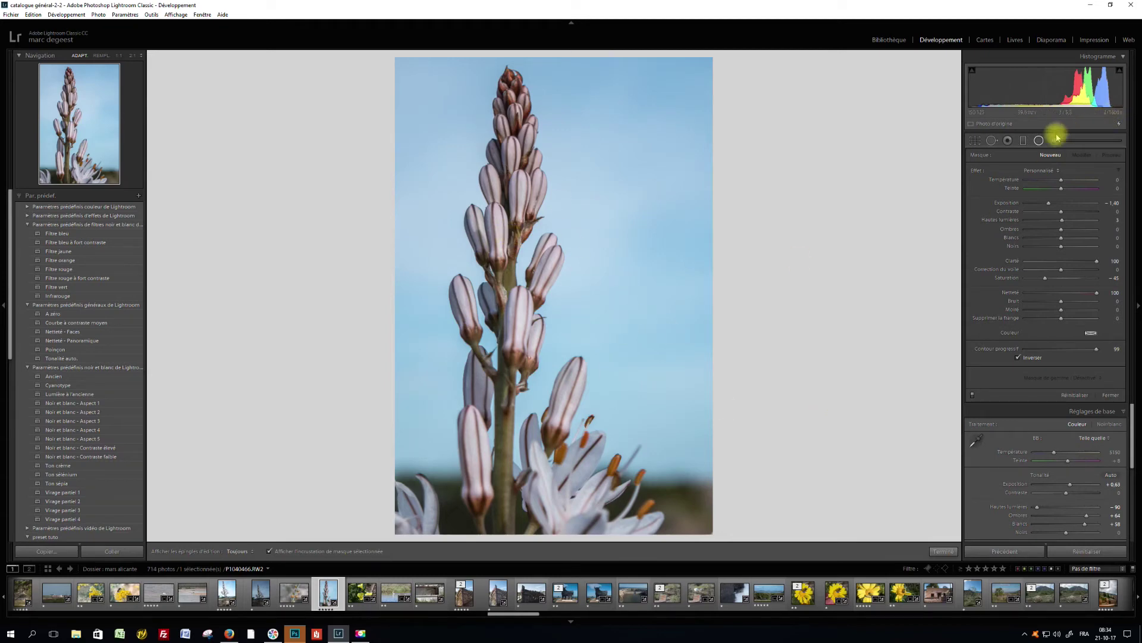
click(1022, 141)
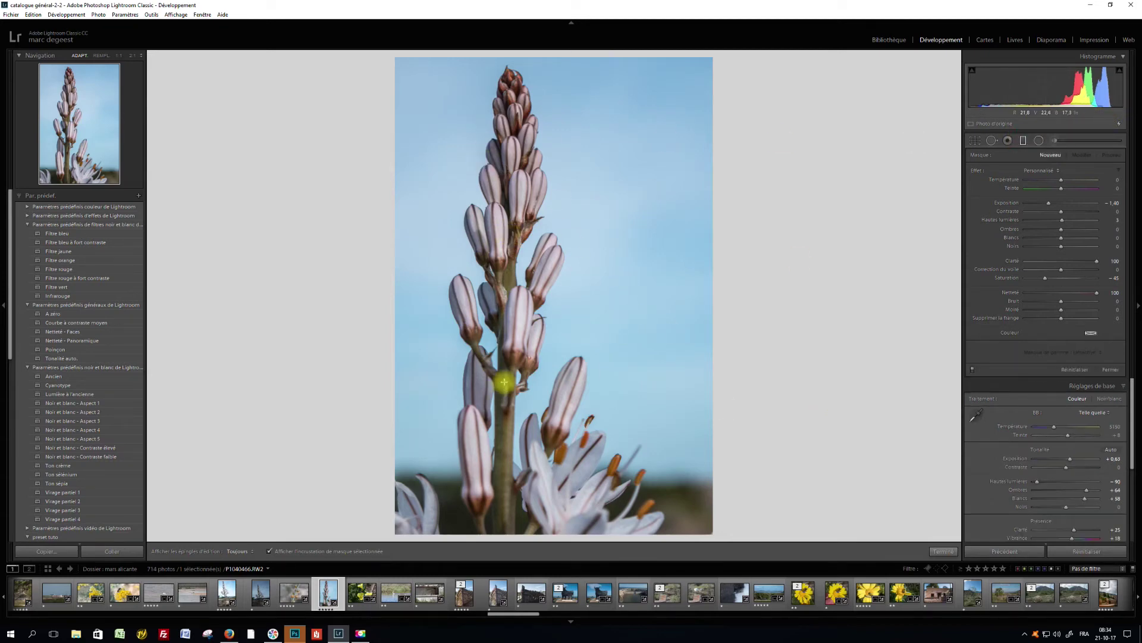
drag(505, 379, 508, 476)
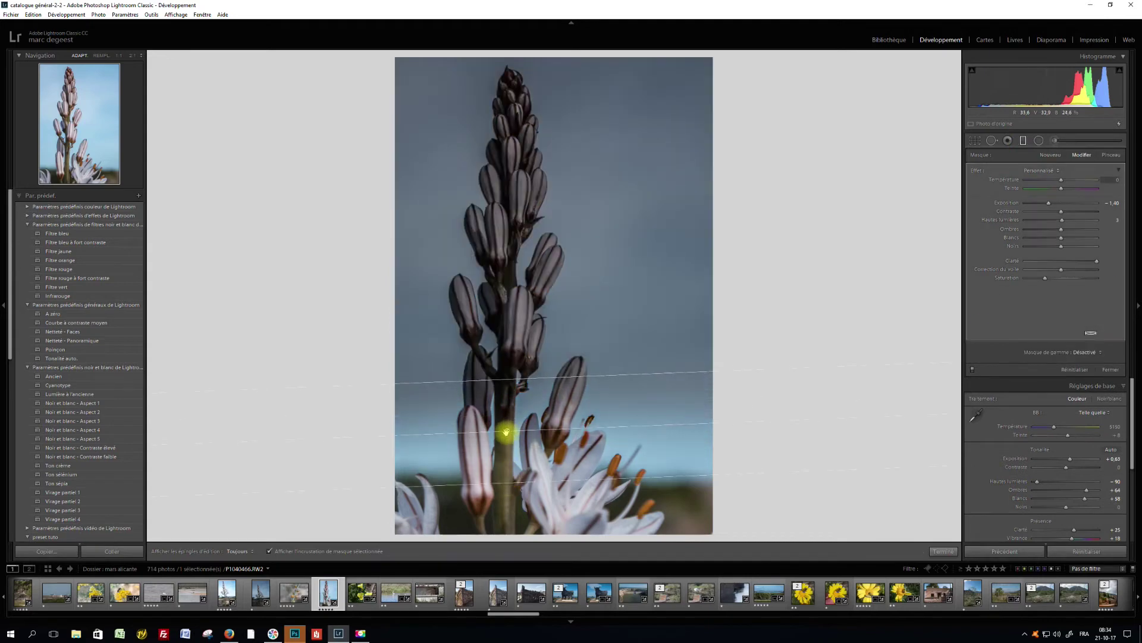
drag(507, 430, 496, 492)
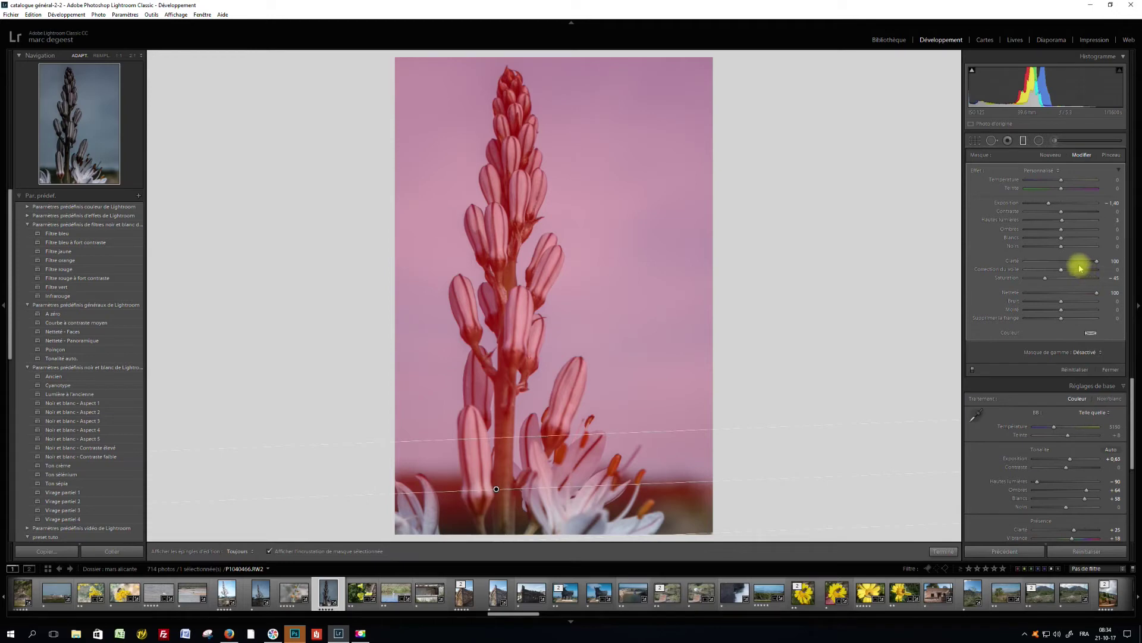
Reset the graduated filter's effect settings, set saturation to 60 and choose the Couleur range mask
double_click(979, 173)
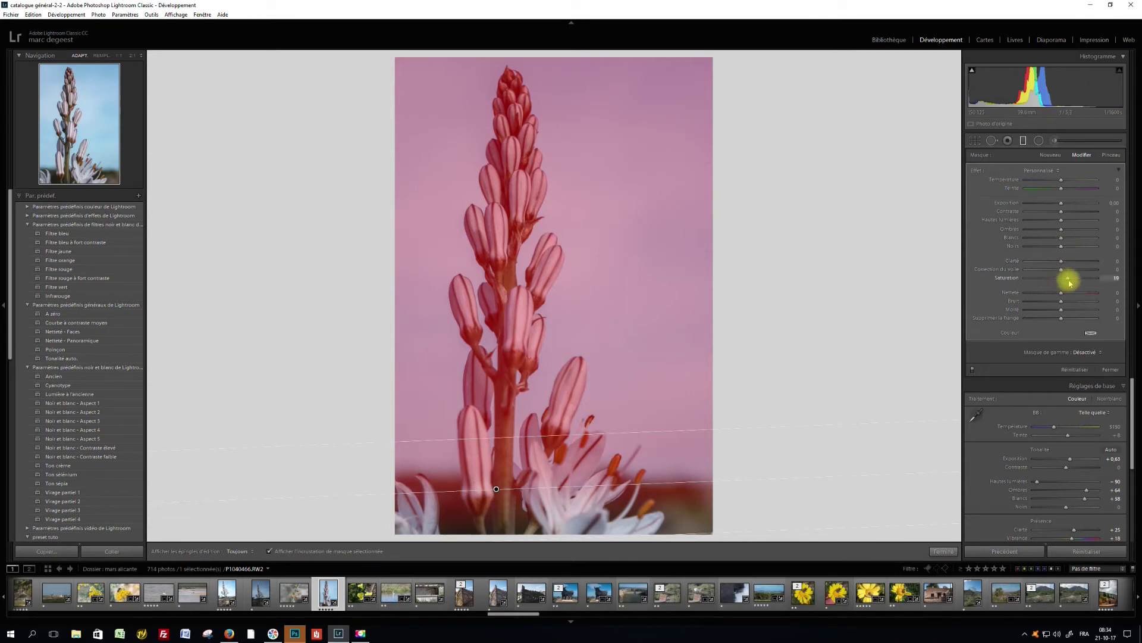
click(1095, 353)
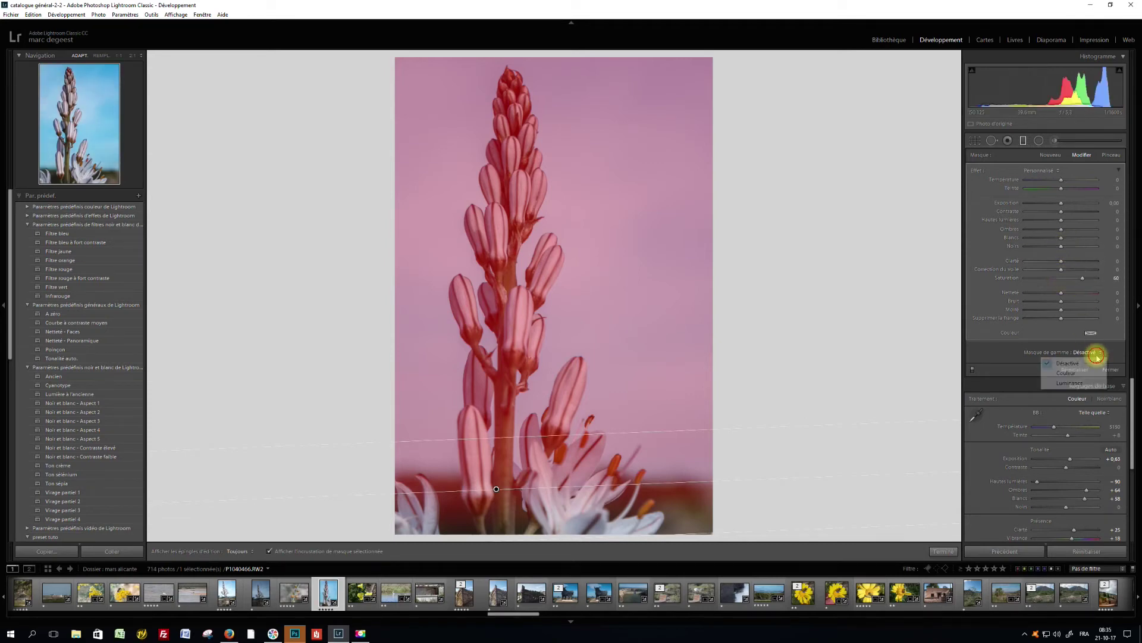
click(1085, 375)
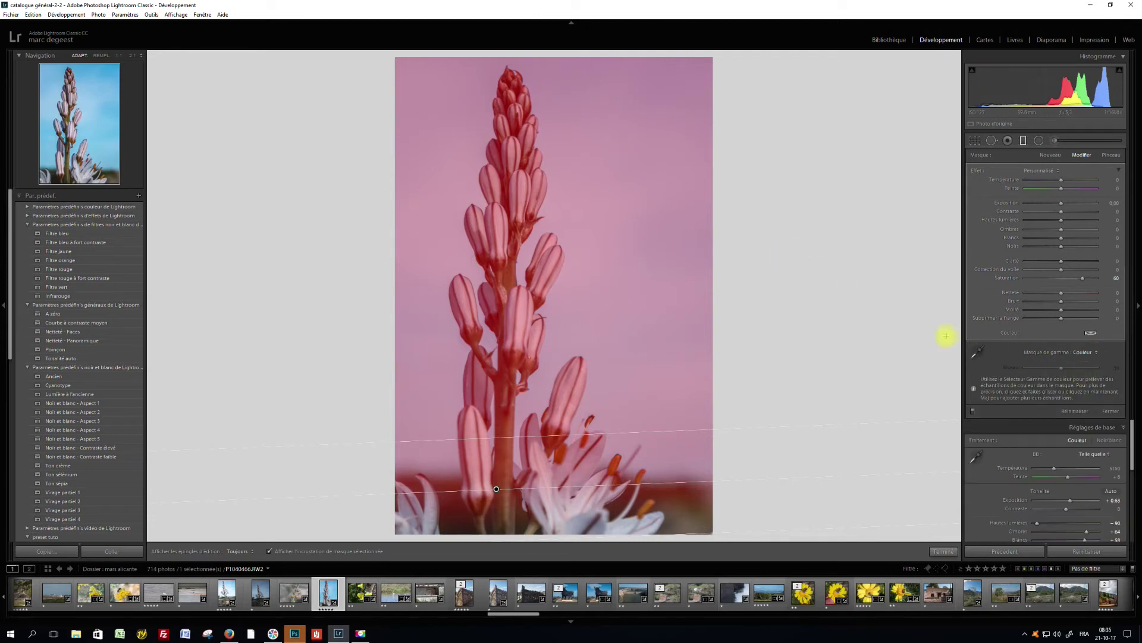
Sample a tall strip of sky beside the stalk, set the colour range level to 4 and add a sample from the sky's upper corner
click(977, 353)
mouse_move(612, 112)
mouse_down()
mouse_move(638, 373)
mouse_move(624, 398)
mouse_move(628, 420)
mouse_move(639, 423)
mouse_up()
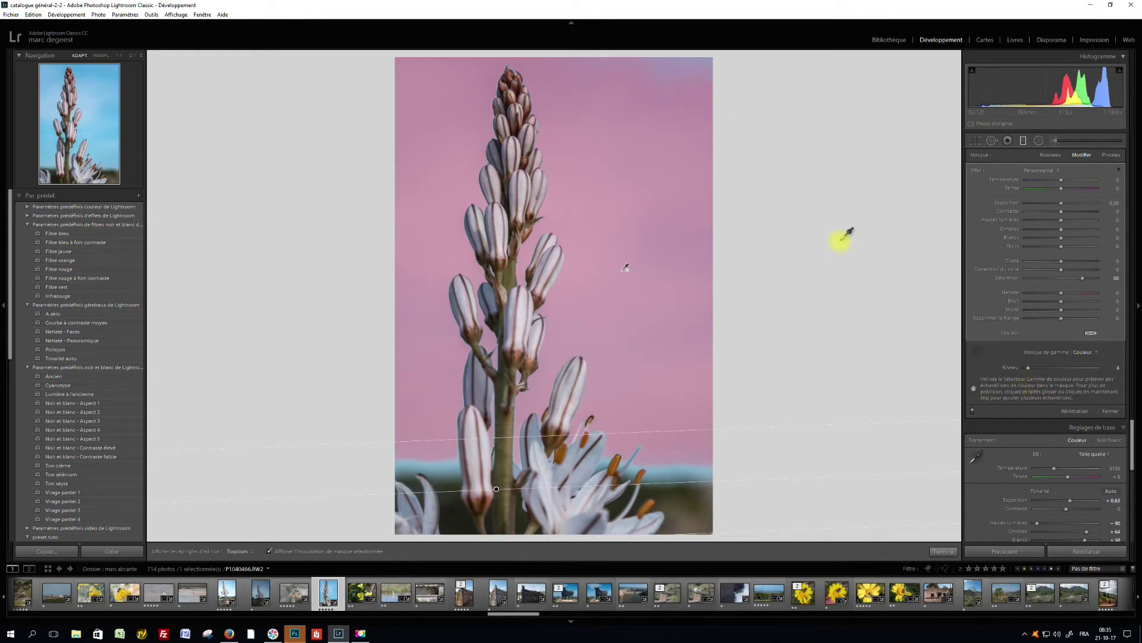
shift+click(694, 60)
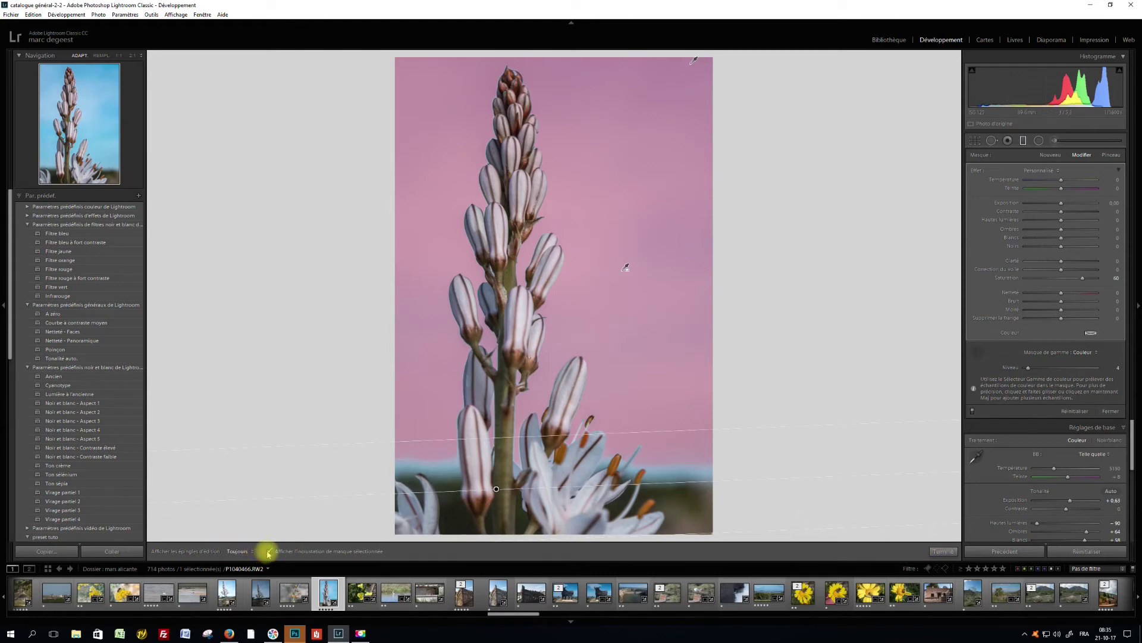
Set the graduated filter's saturation to 41 with the mask overlay hidden, and reset the filter
click(268, 551)
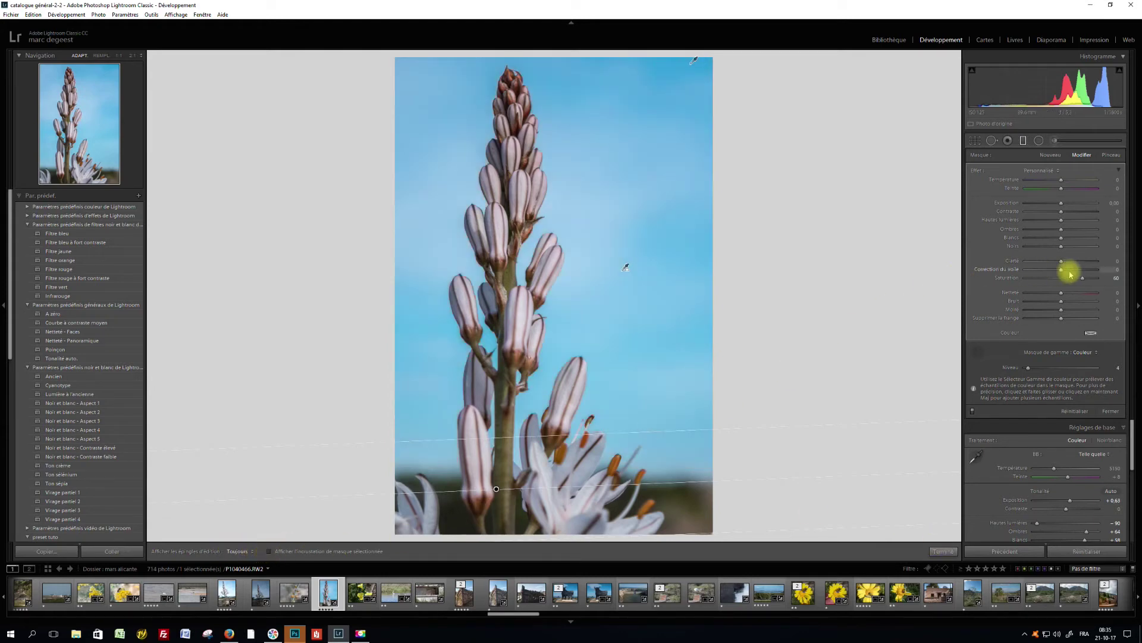
mouse_move(1083, 279)
mouse_down()
mouse_move(1040, 273)
mouse_move(1080, 276)
mouse_up()
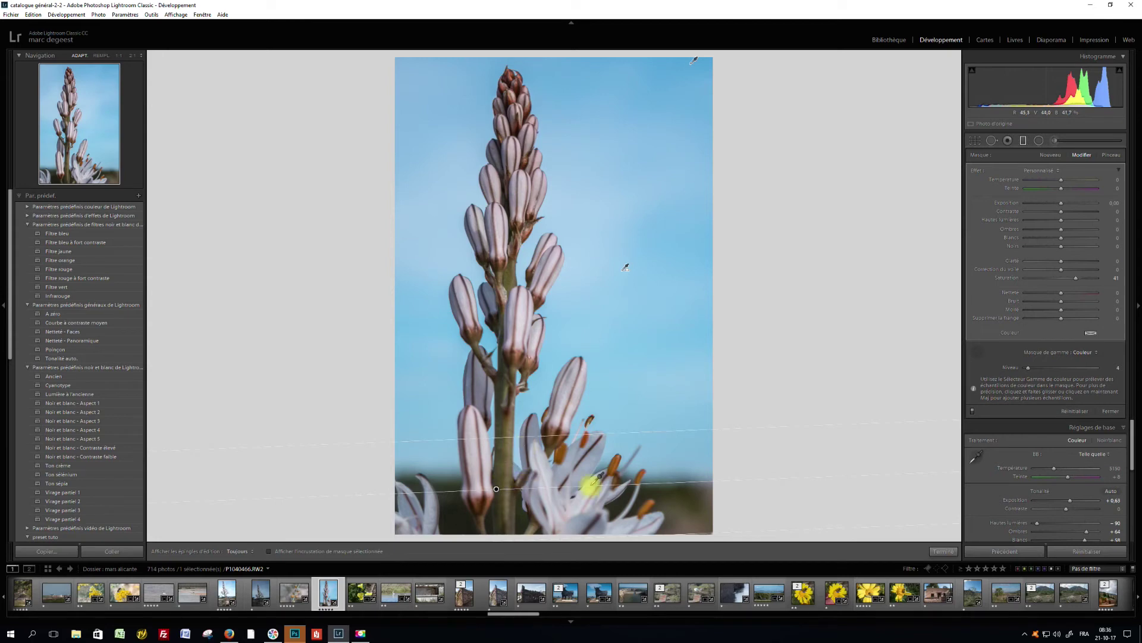
click(1076, 411)
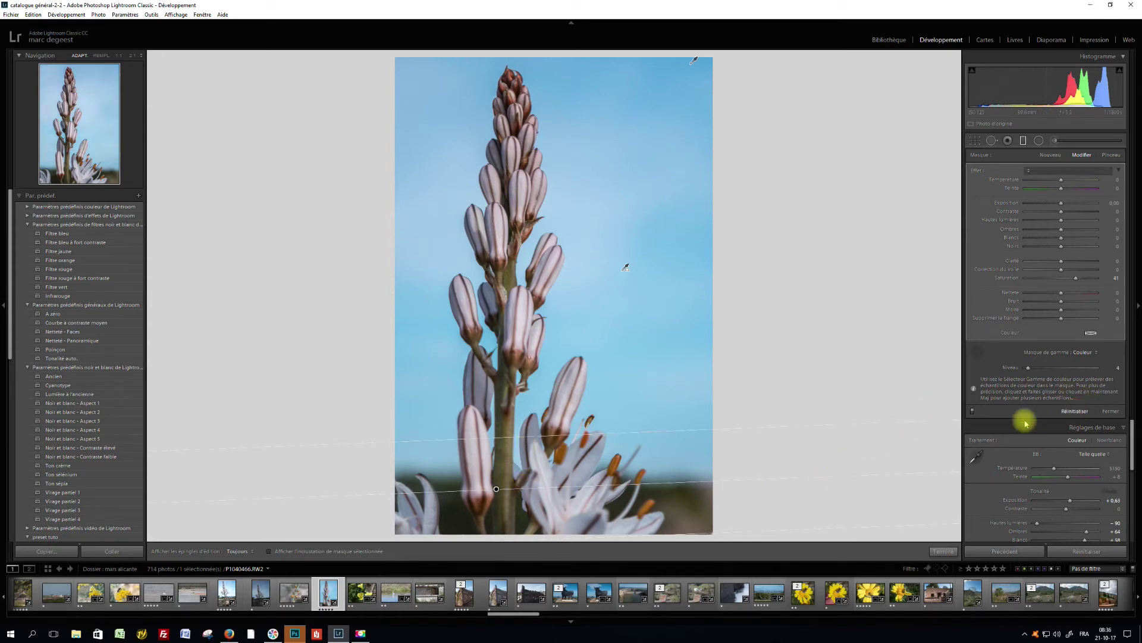
Draw a new graduated filter over the flower stalk photo and shift it down to centre on the horizon at the open blooms
click(1024, 142)
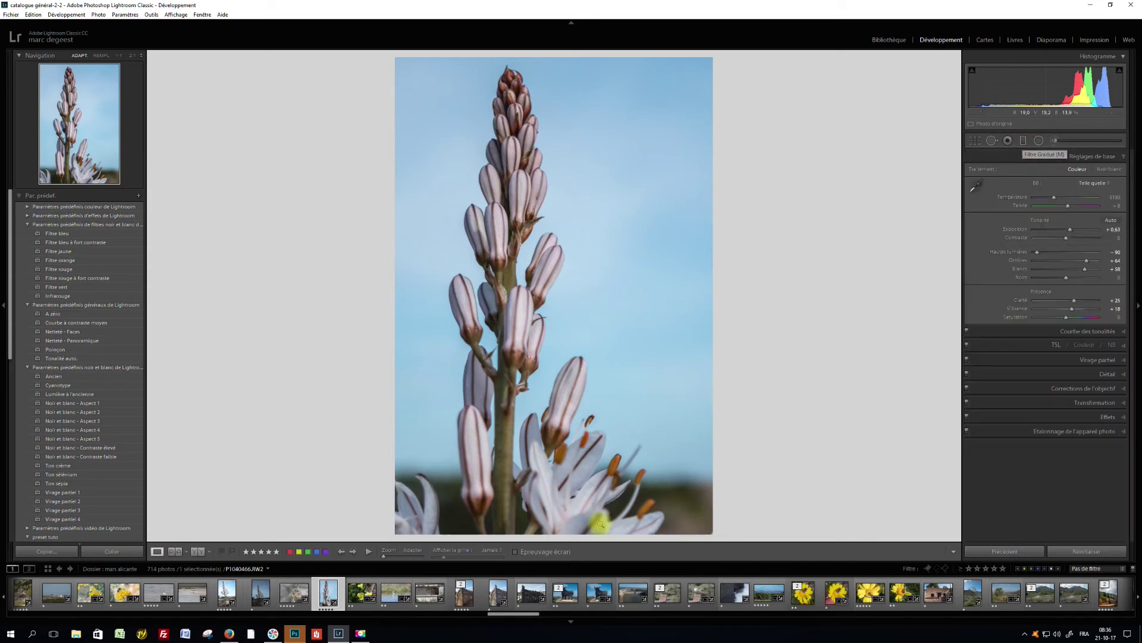
click(1023, 140)
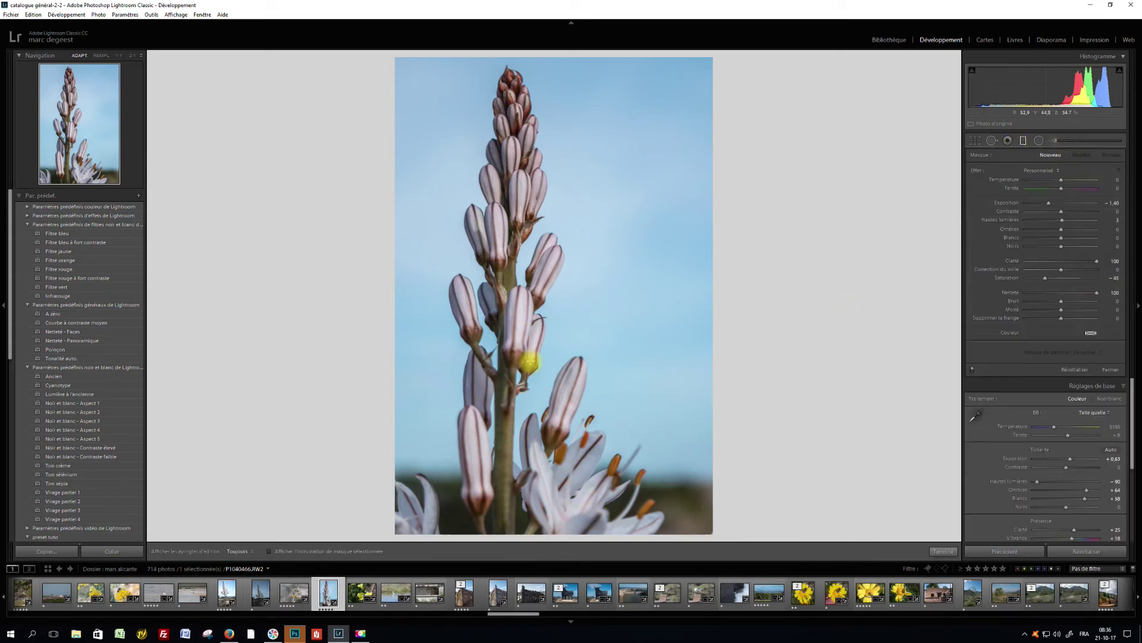
drag(551, 416, 548, 523)
drag(551, 472, 551, 489)
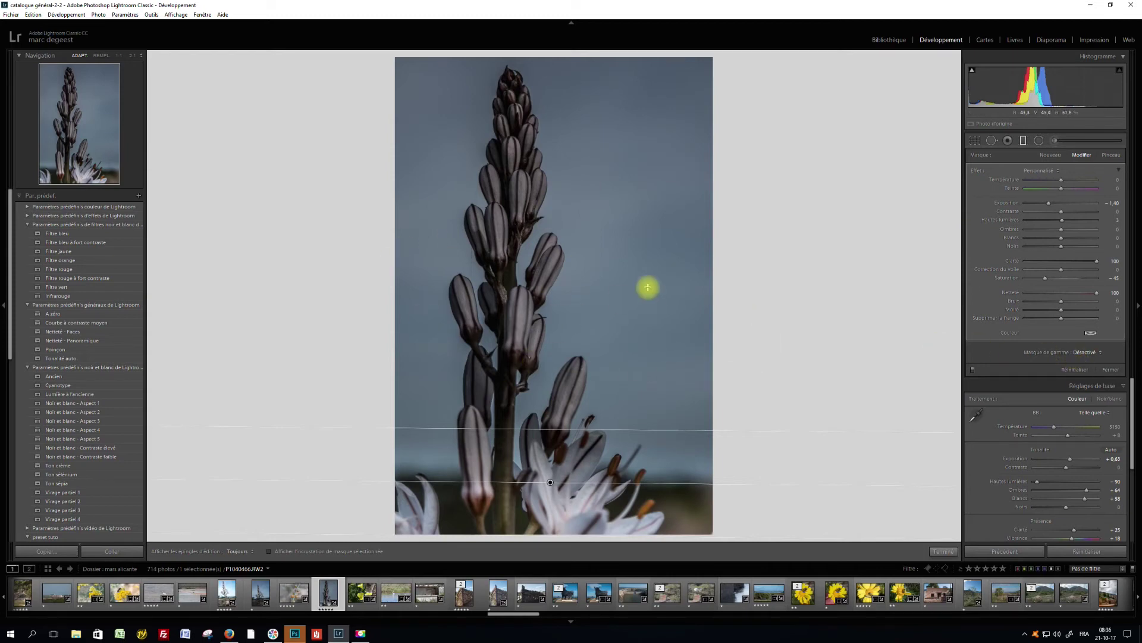
Apply a Luminance range mask to the graduated filter and narrow its range to 81/100
click(1100, 353)
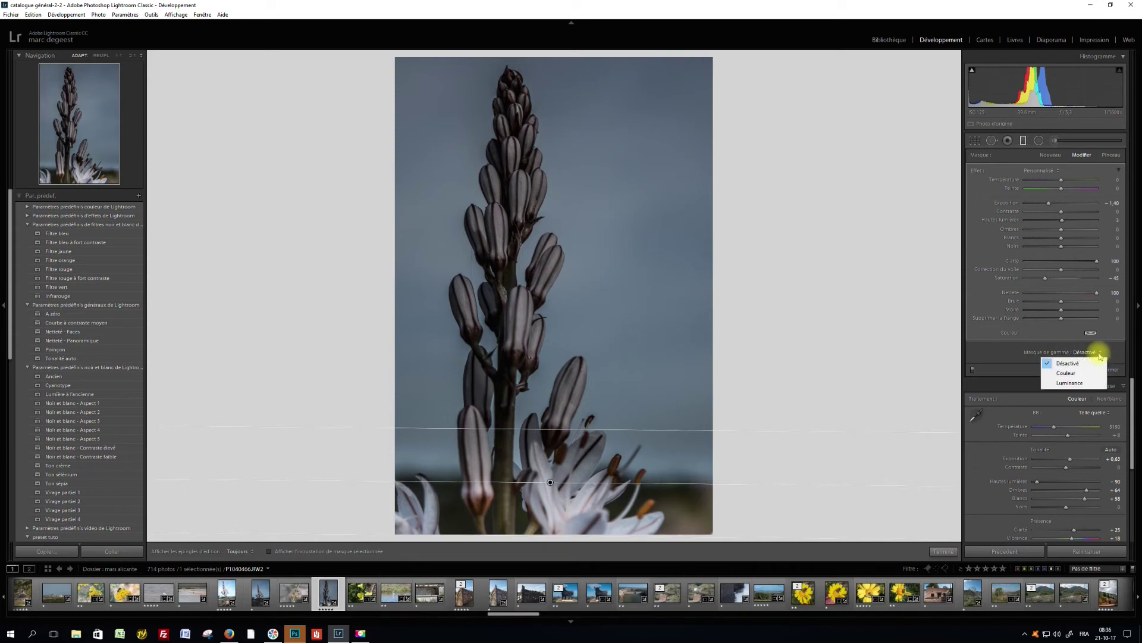
click(1071, 382)
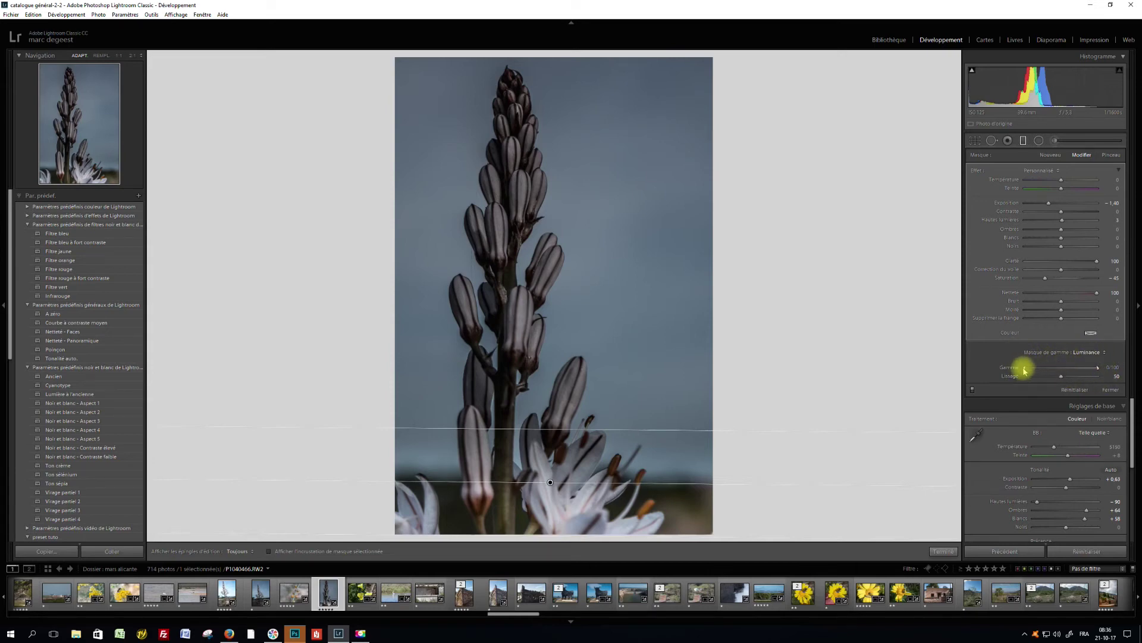
drag(1024, 372, 1050, 370)
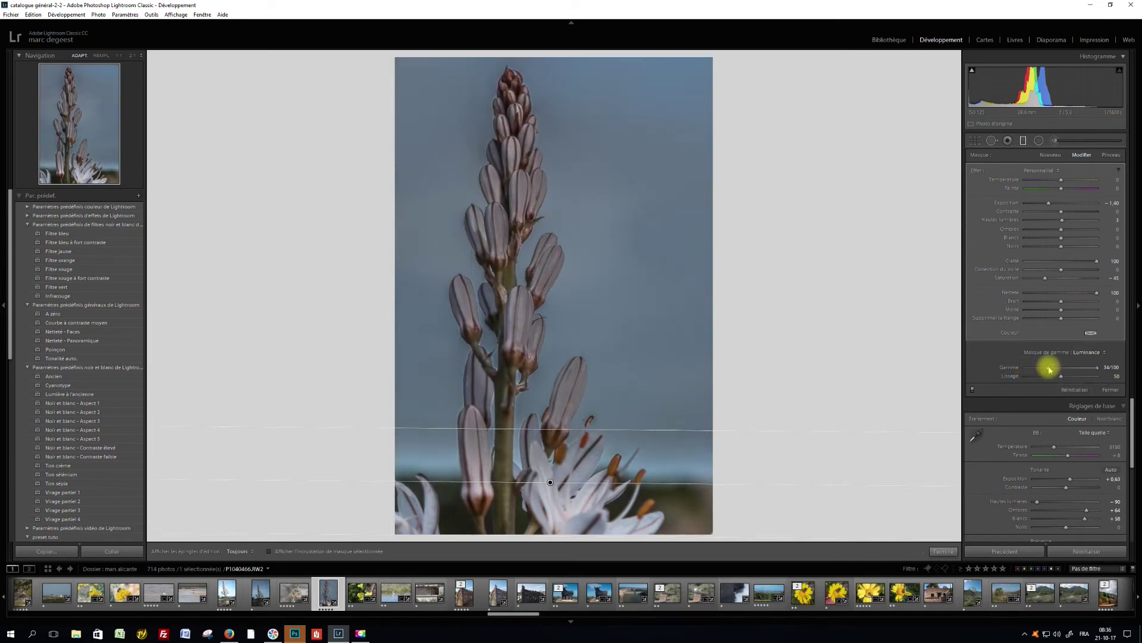
drag(1054, 370, 1057, 370)
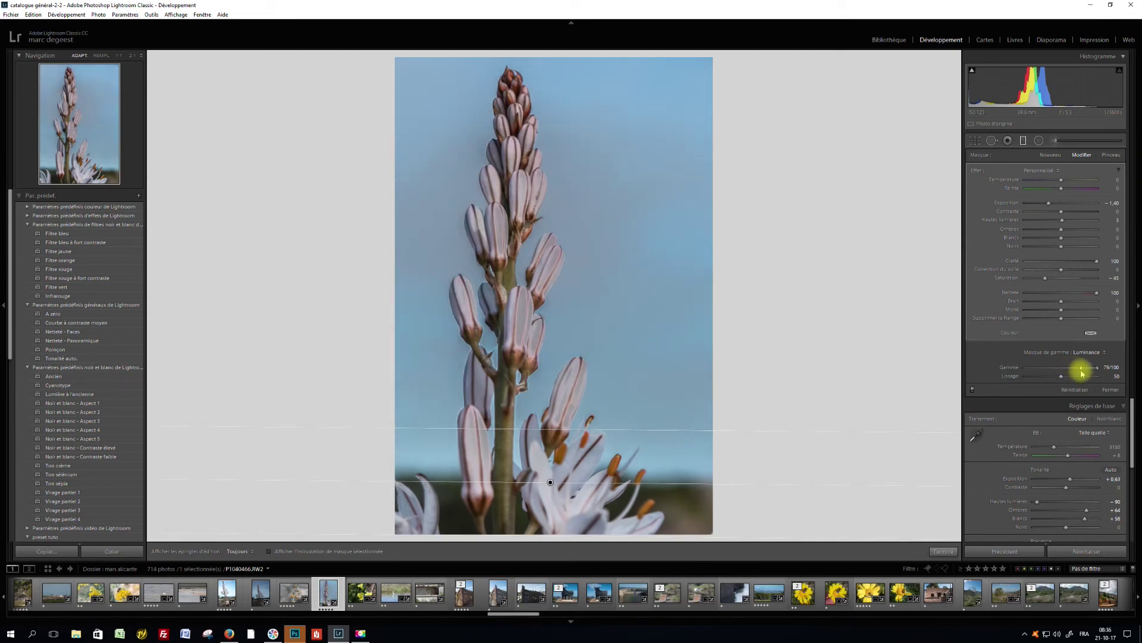
drag(1083, 370, 1086, 372)
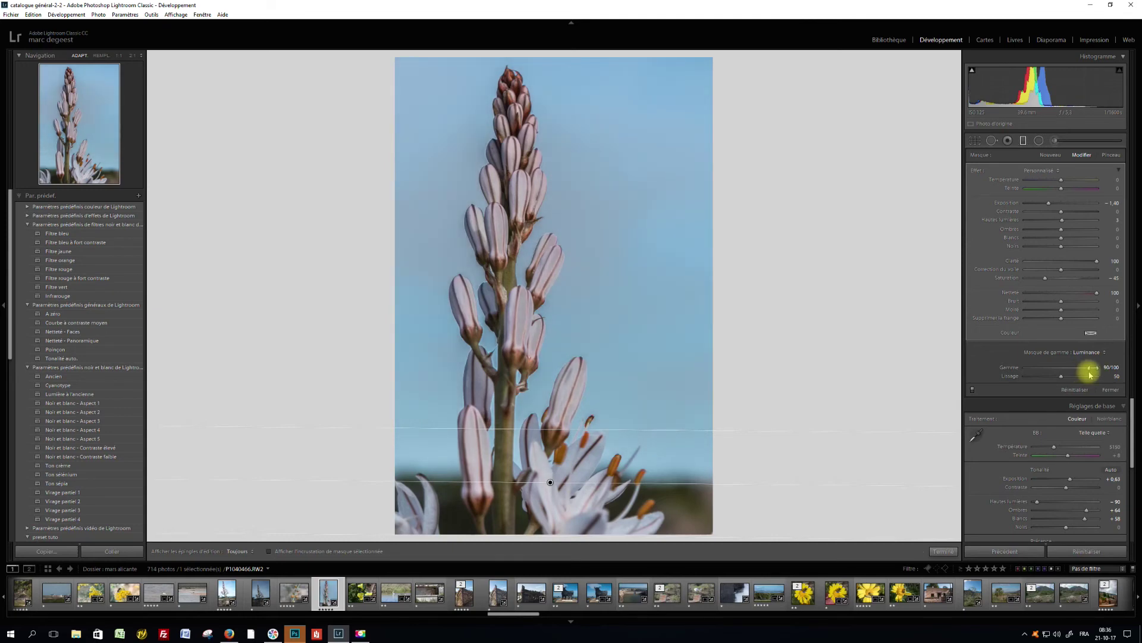
mouse_move(1090, 373)
mouse_down()
mouse_move(972, 365)
mouse_move(1082, 371)
mouse_up()
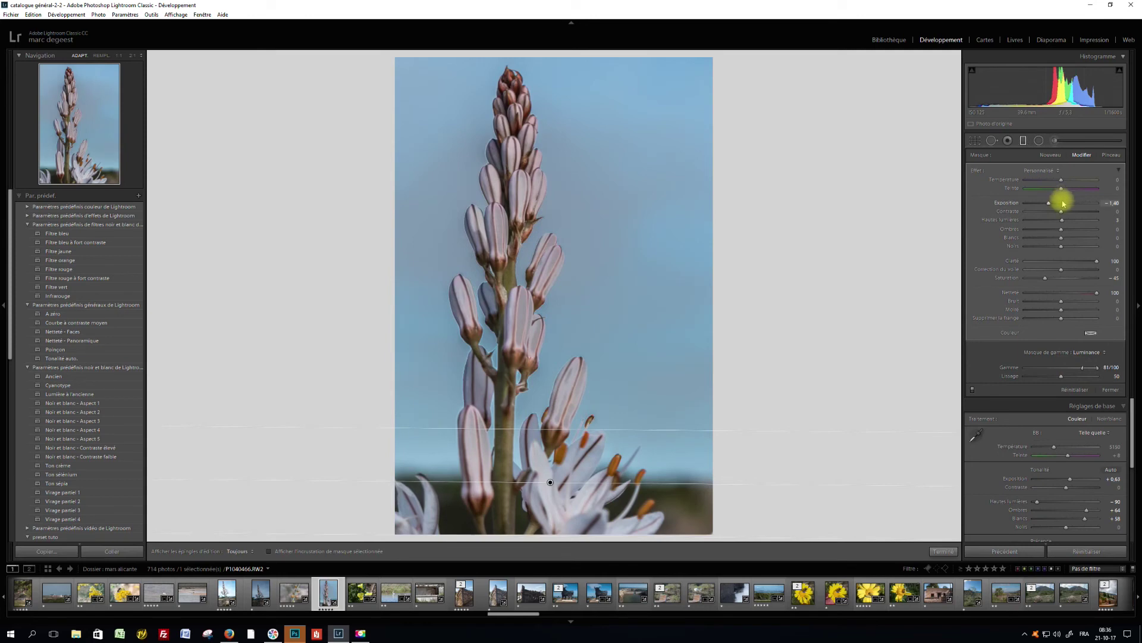
Reset the filter's effect settings, raise saturation to 79 and set the luminance mask smoothing to 60
click(1063, 203)
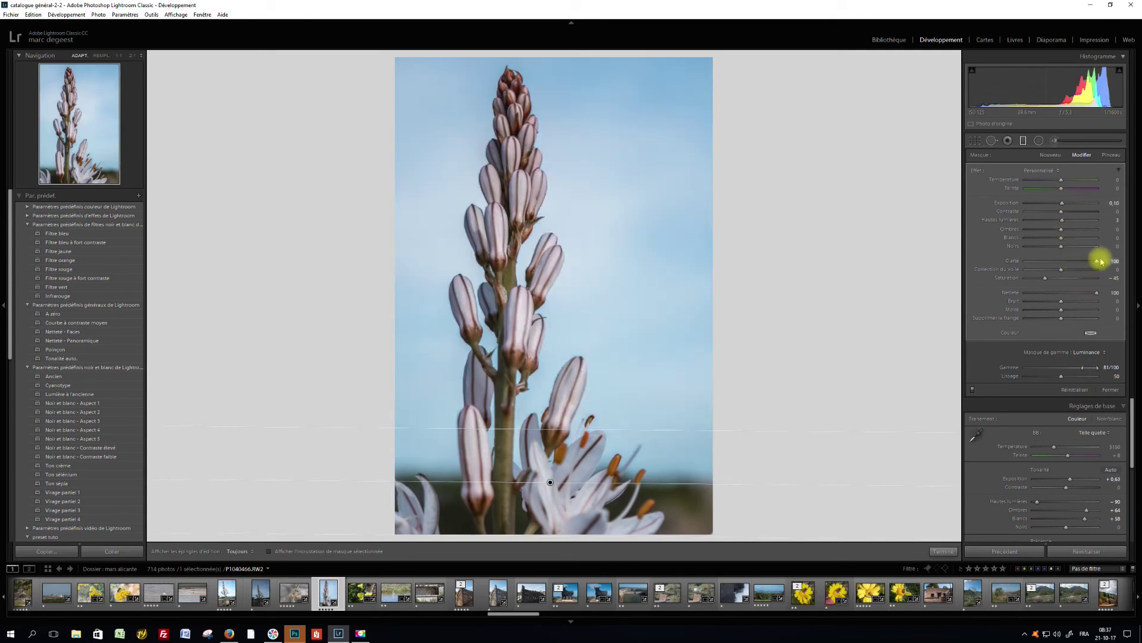
double_click(977, 172)
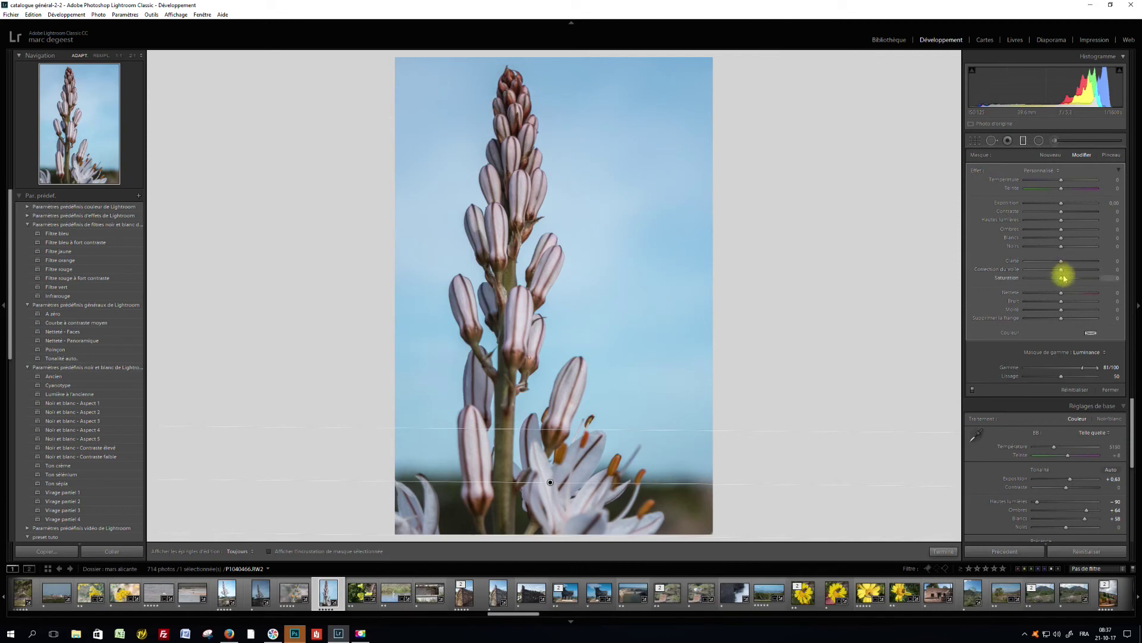
drag(1062, 278, 1088, 279)
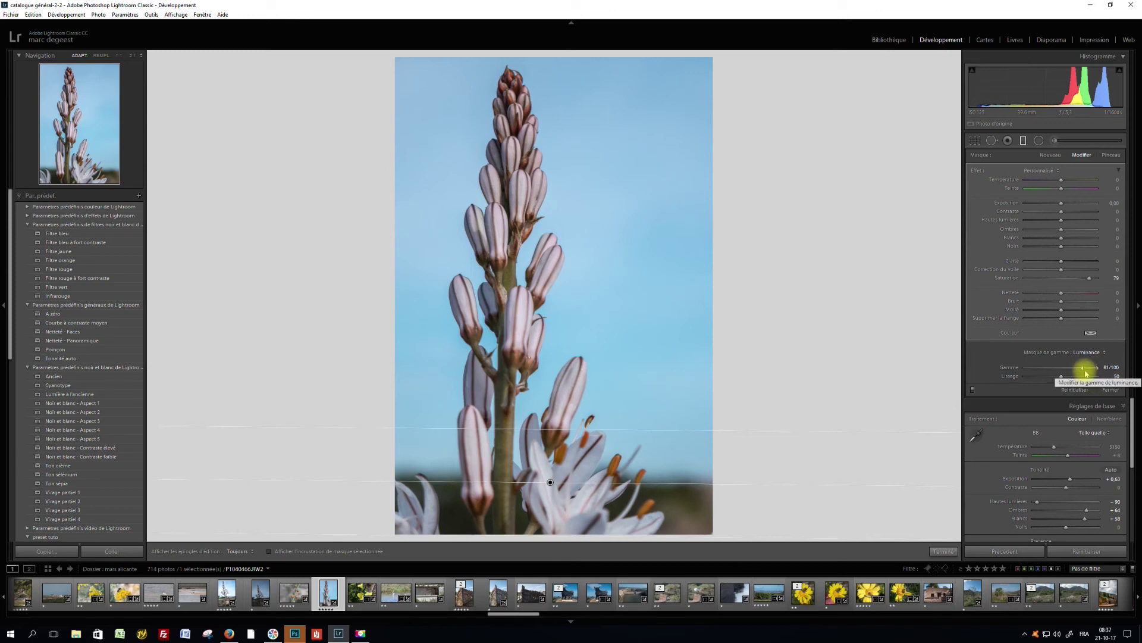
mouse_move(1056, 378)
mouse_down()
mouse_move(1082, 378)
mouse_move(1069, 382)
mouse_up()
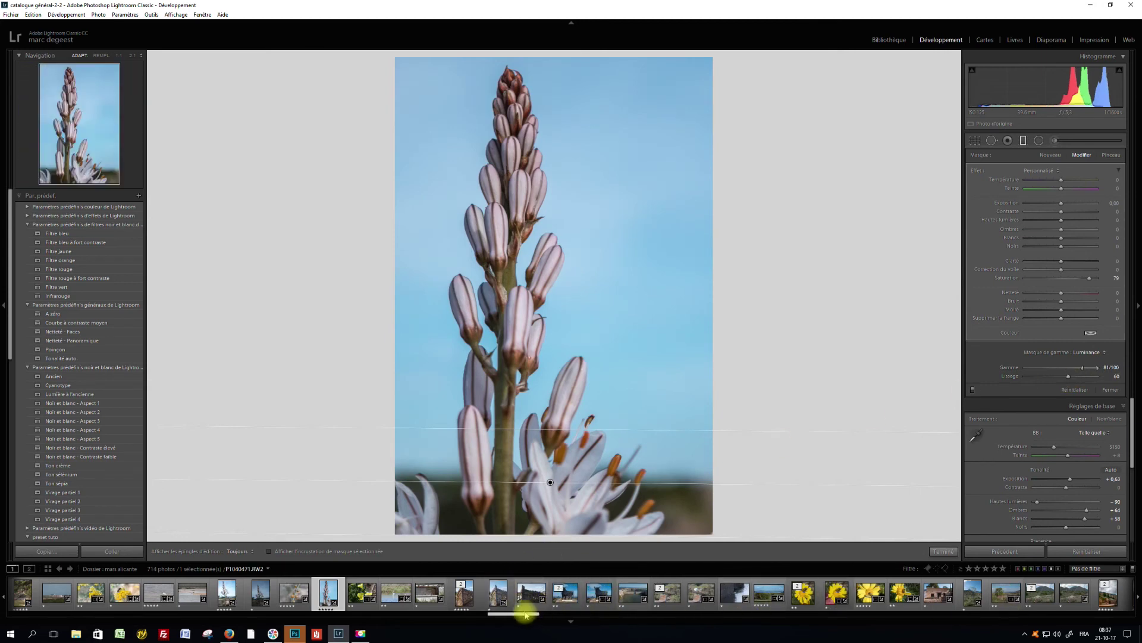
Open the coastal landscape photo P1040528-Modifier.psd and draw a graduated filter from the horizon down across the sea
drag(526, 613, 582, 620)
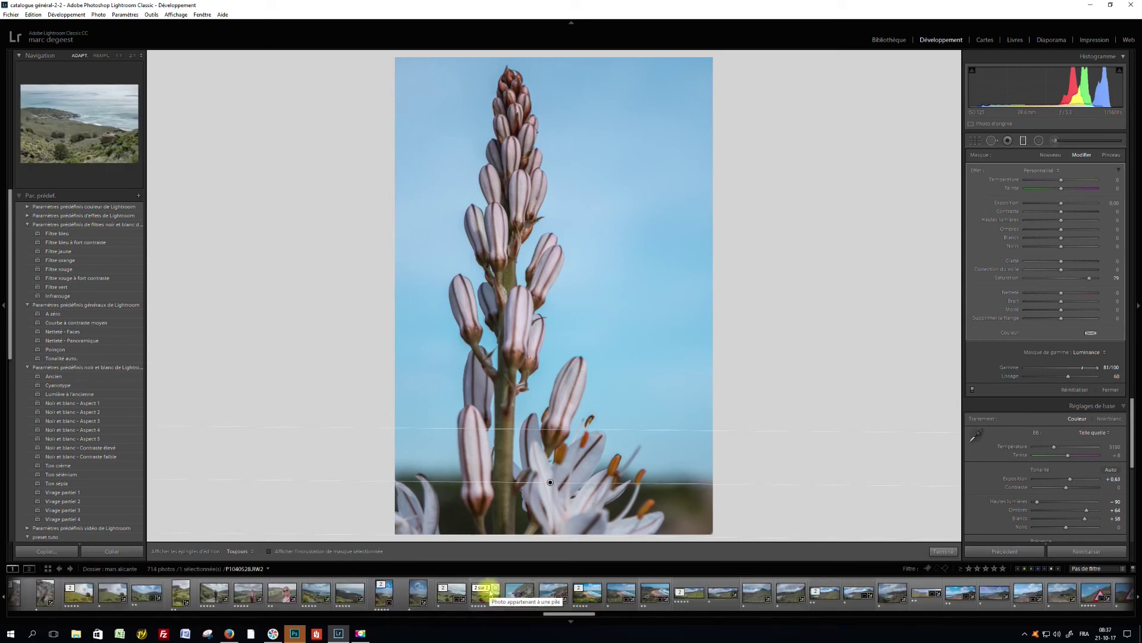
click(481, 595)
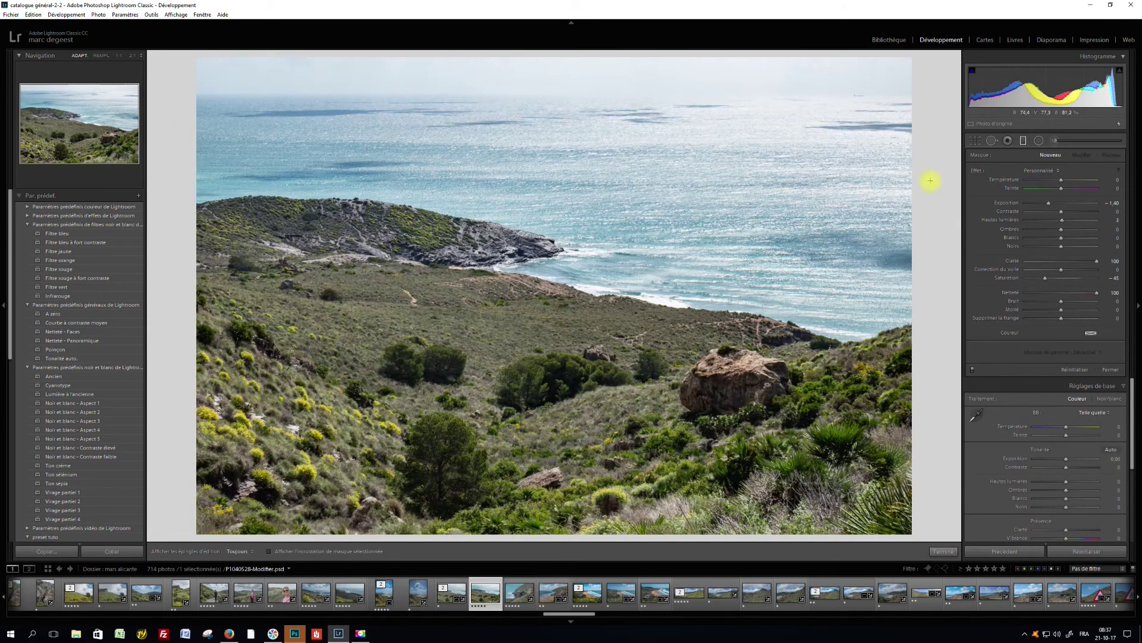
click(1023, 140)
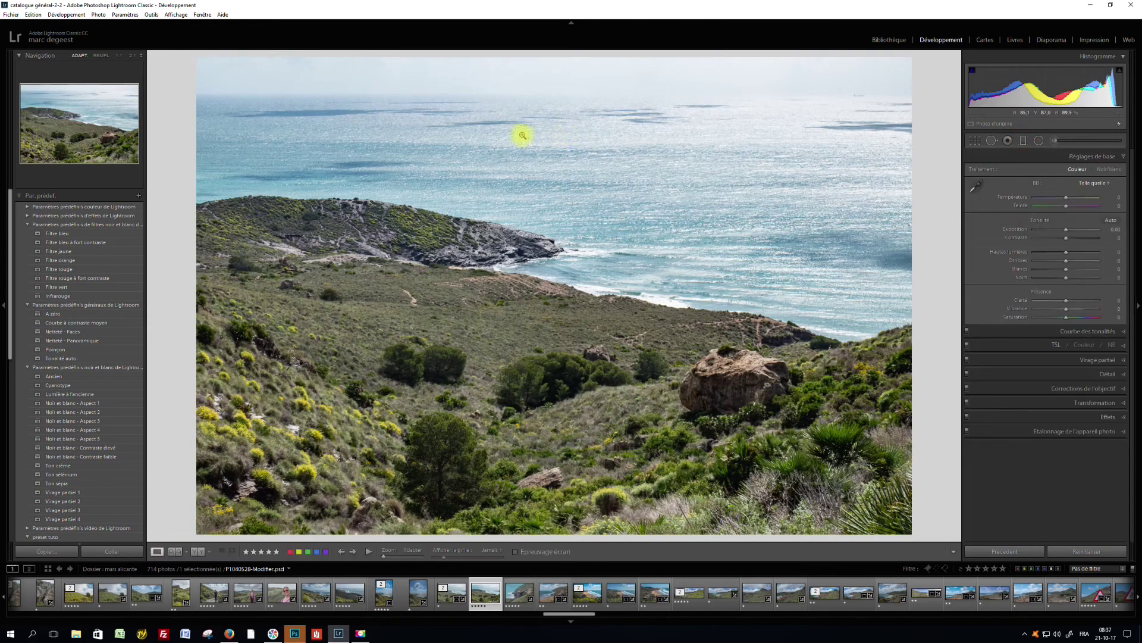
click(1024, 141)
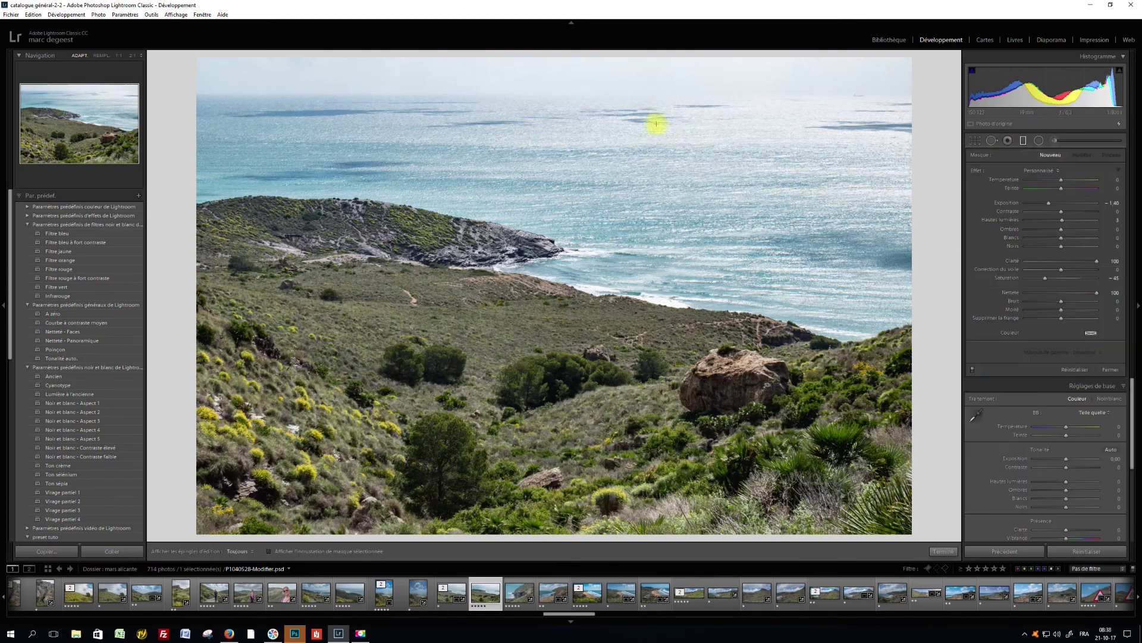
drag(557, 88, 556, 191)
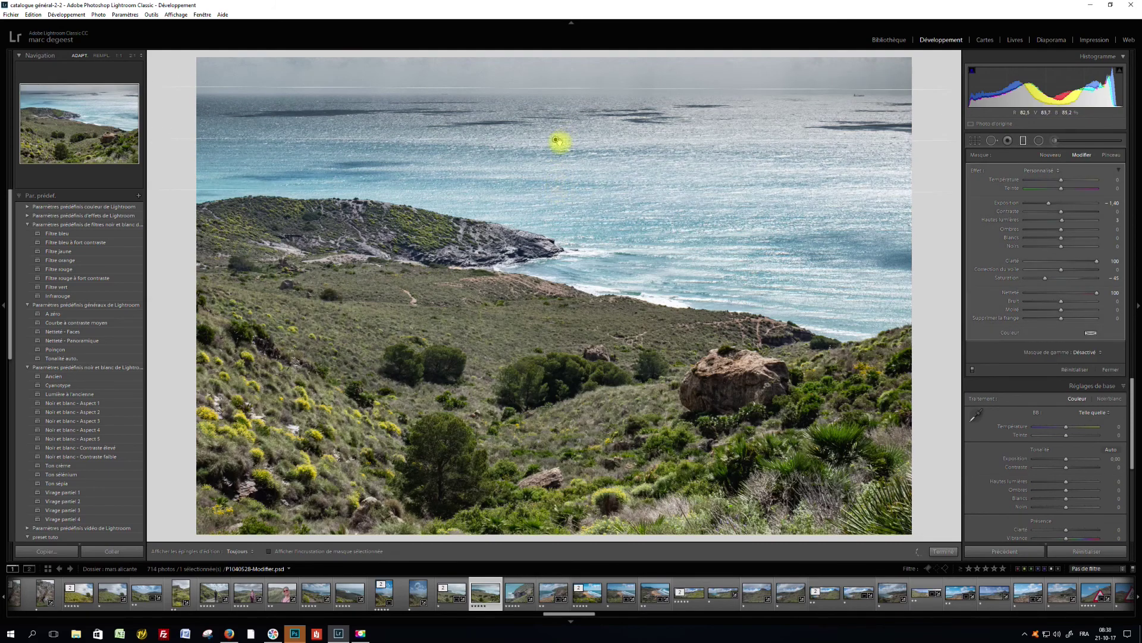
Shift the graduated filter down over the sea and replace its effect settings with highlights −63 and saturation 68
drag(556, 140, 560, 172)
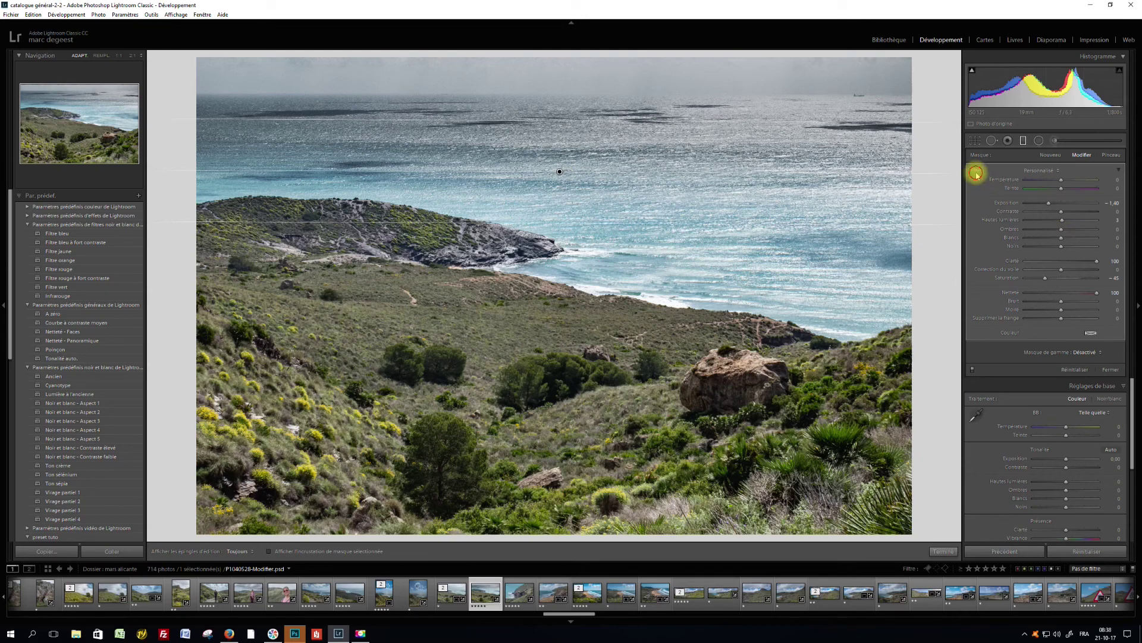
double_click(977, 173)
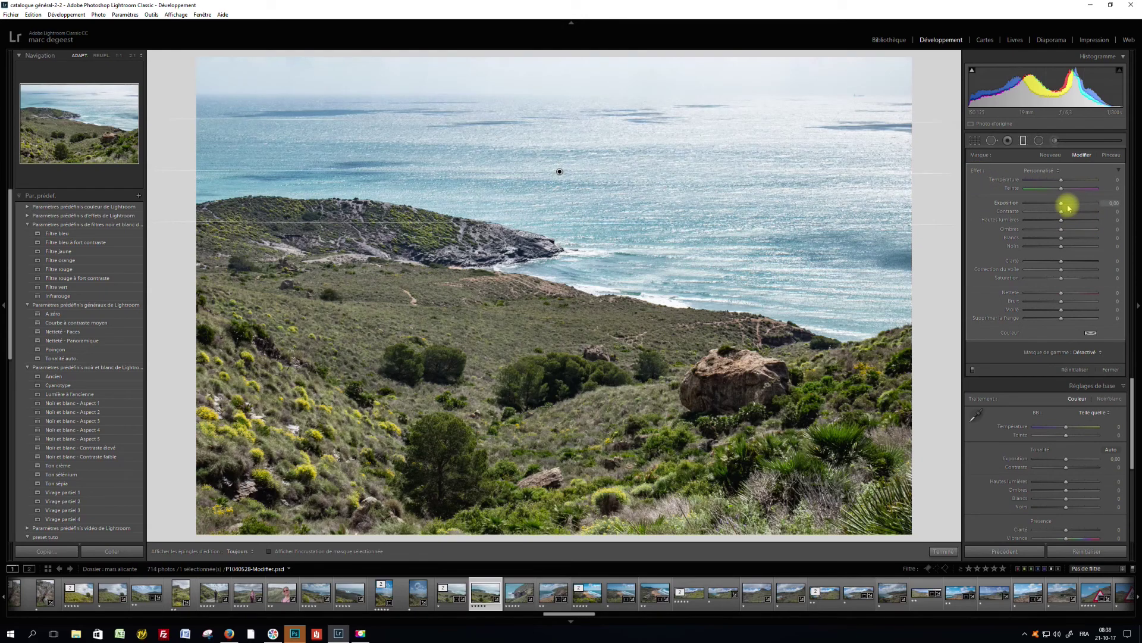
drag(1064, 221, 1043, 225)
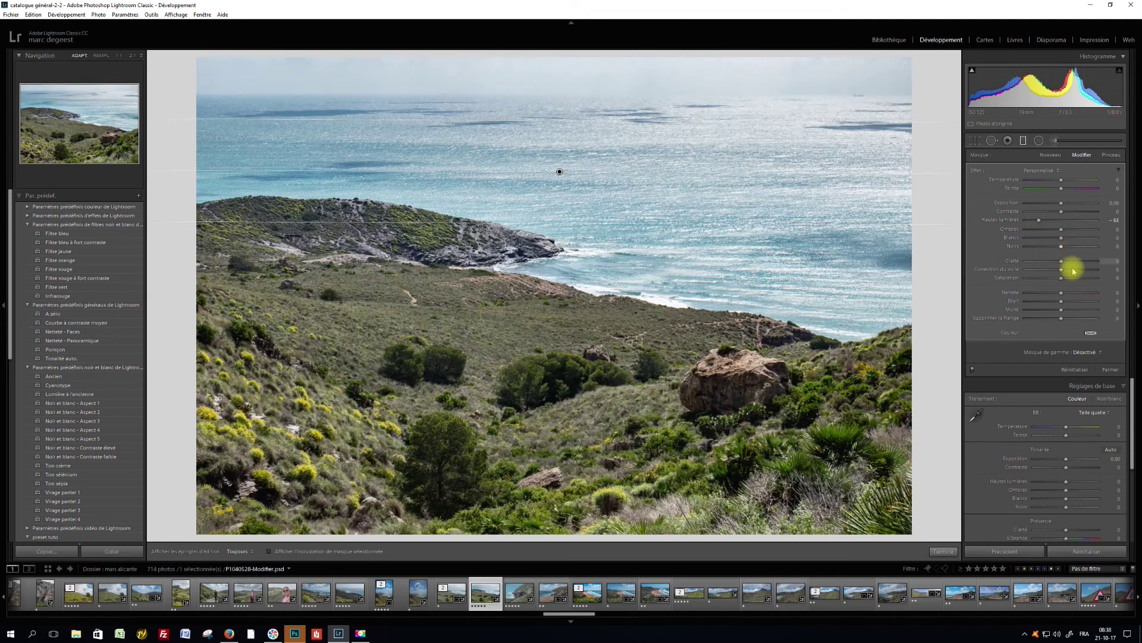
drag(1066, 283, 1085, 279)
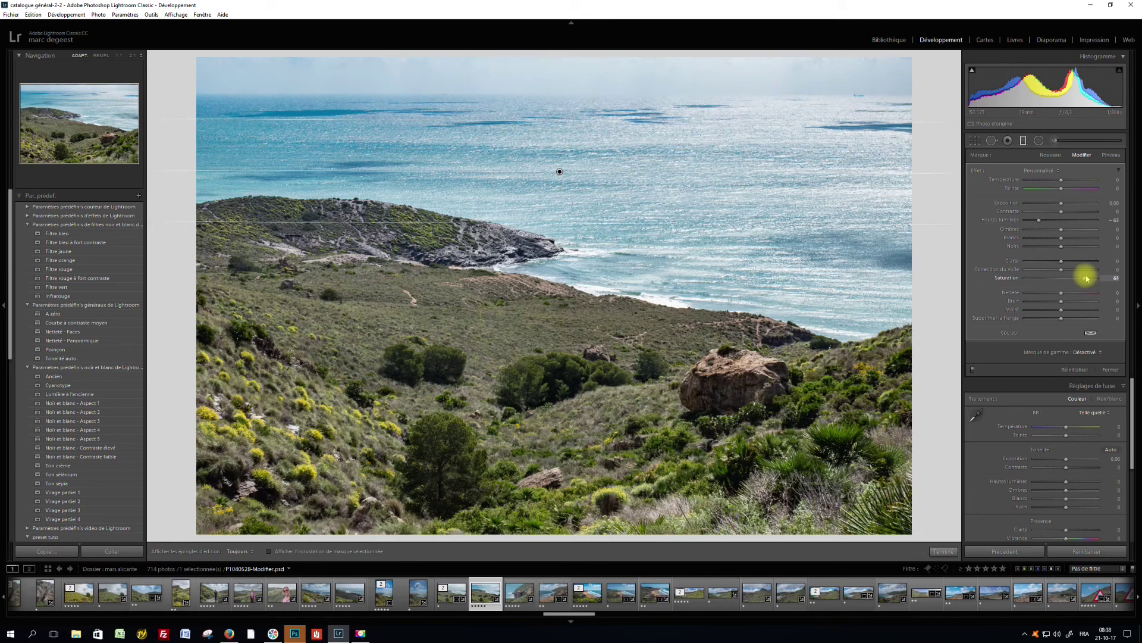
Apply a Luminance range mask to the sea's graduated filter, with range 48/100 and smoothing 42
click(1084, 351)
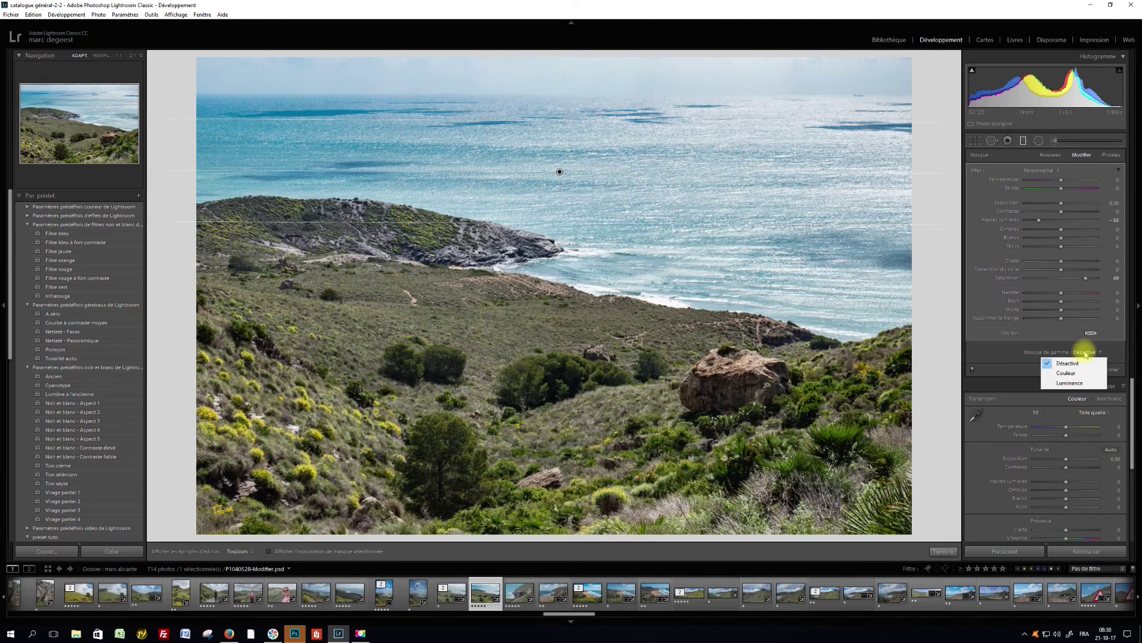
click(1069, 384)
drag(1027, 369, 1057, 369)
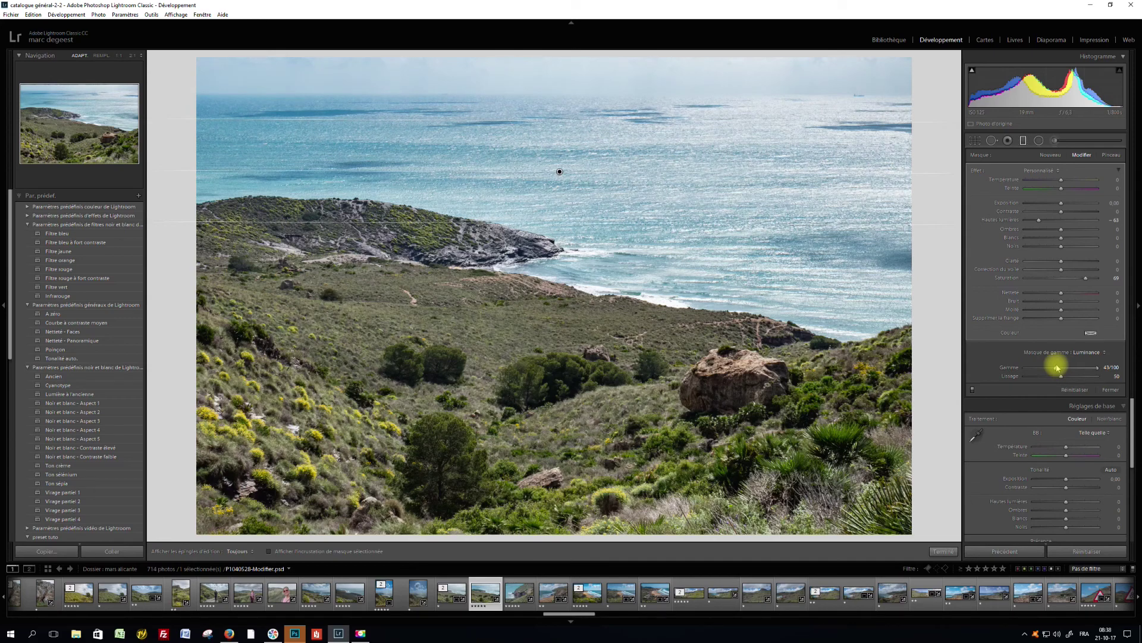
drag(1097, 367, 1135, 370)
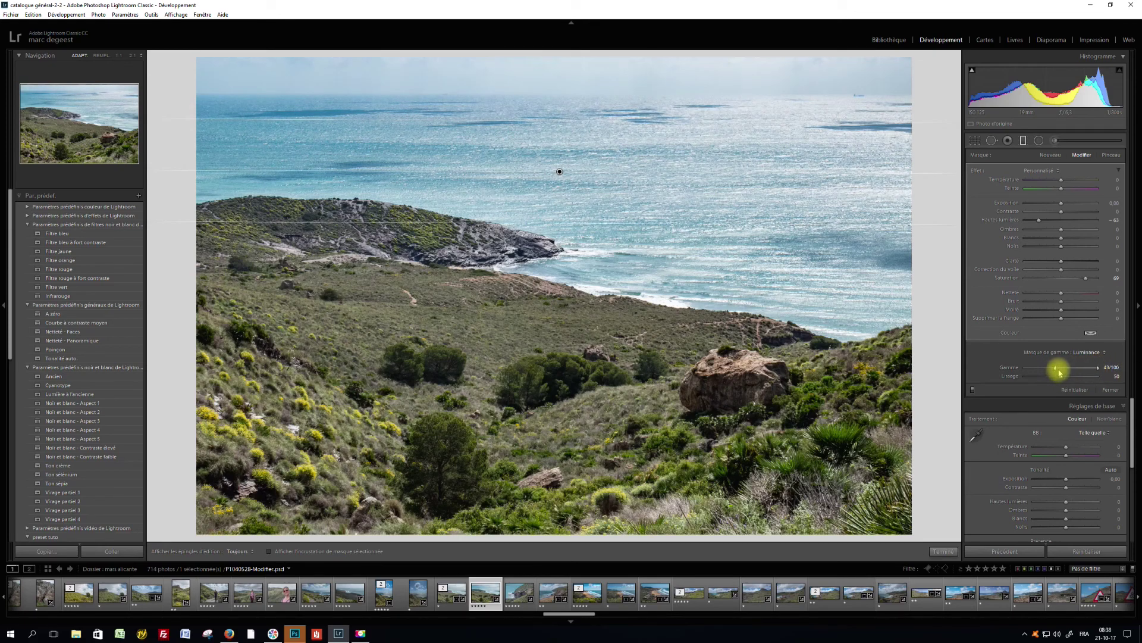
drag(1057, 370, 1052, 370)
mouse_move(1061, 375)
mouse_down()
mouse_move(1088, 376)
mouse_move(1057, 376)
mouse_up()
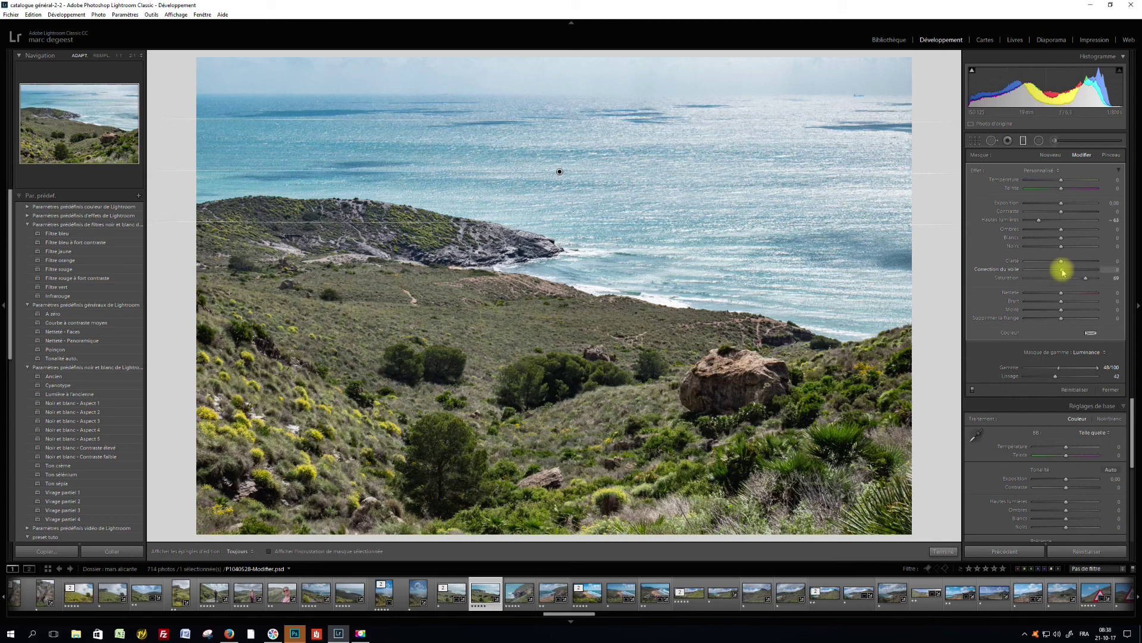
Raise the graduated filter's Dehaze to 15
drag(1064, 270, 1067, 270)
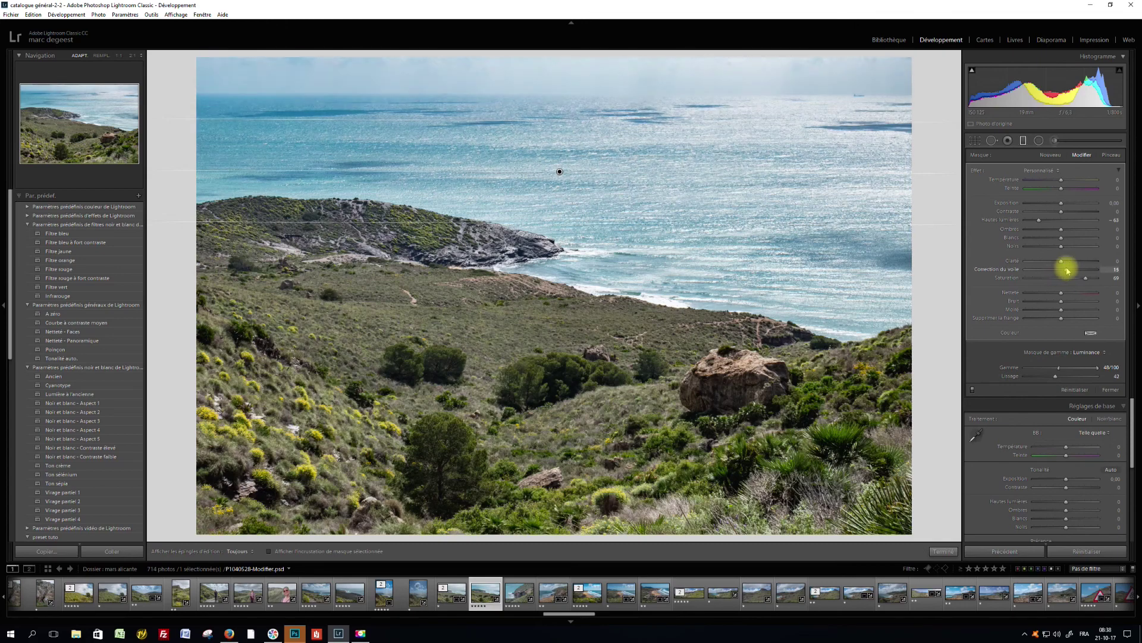